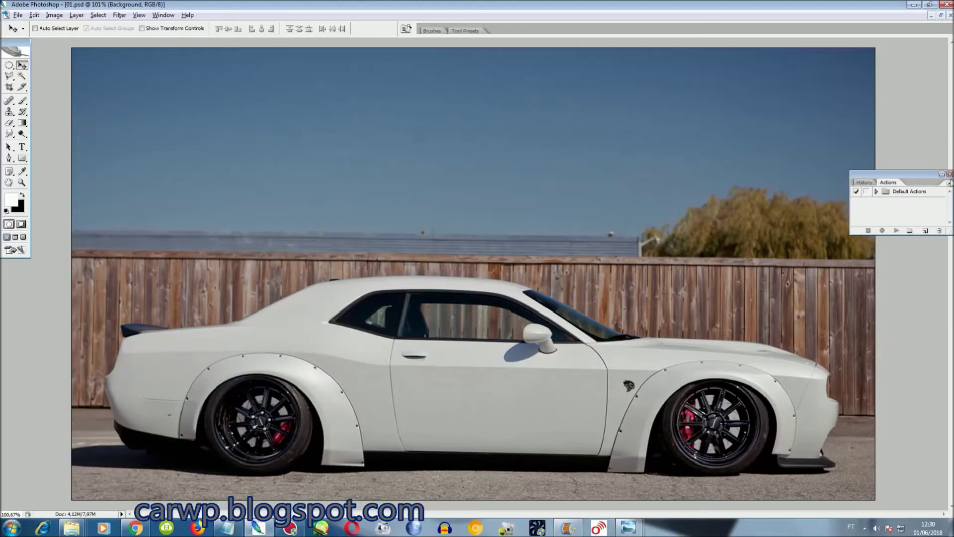
Copy the Jeep Renegade cutout from 02 - Cópia.png and paste it into 01.psd as a new layer.
click(163, 15)
click(184, 232)
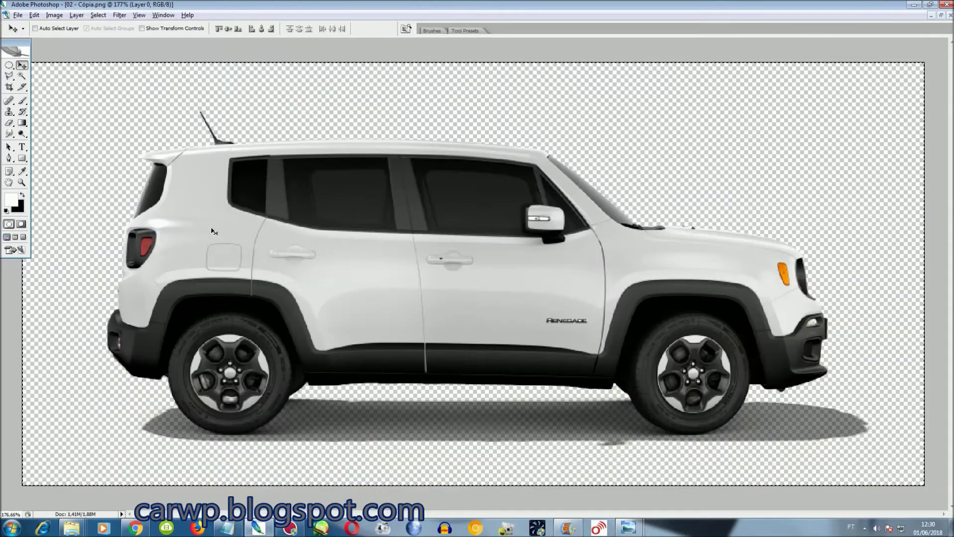
click(163, 15)
click(185, 224)
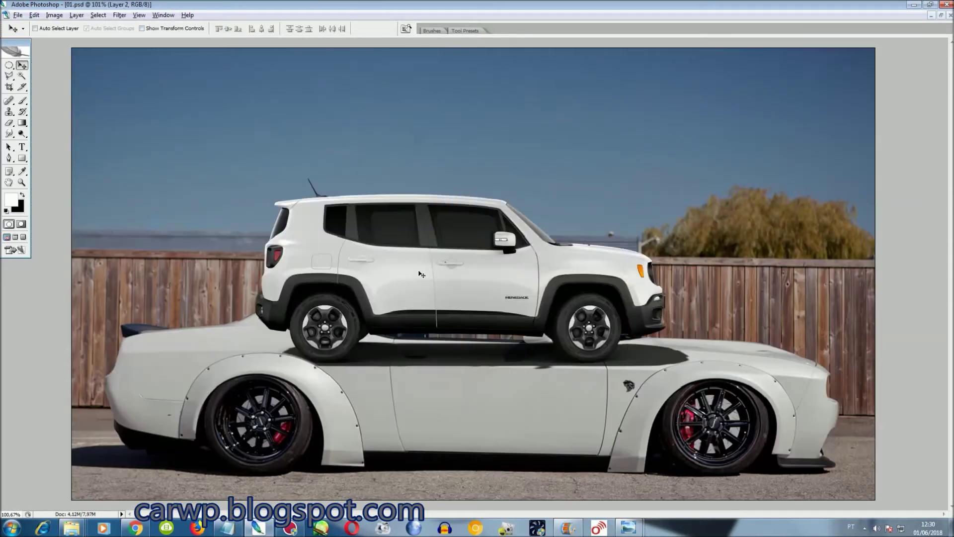
key(ctrl+t)
Move the Jeep down-left onto the car and enlarge it to about 168%.
drag(412, 275, 349, 286)
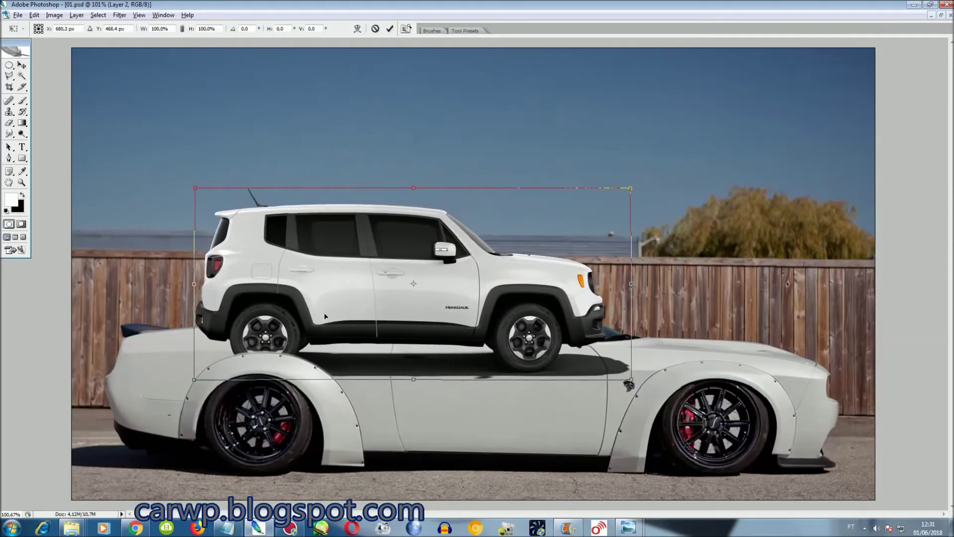
drag(628, 188, 877, 111)
drag(192, 379, 139, 392)
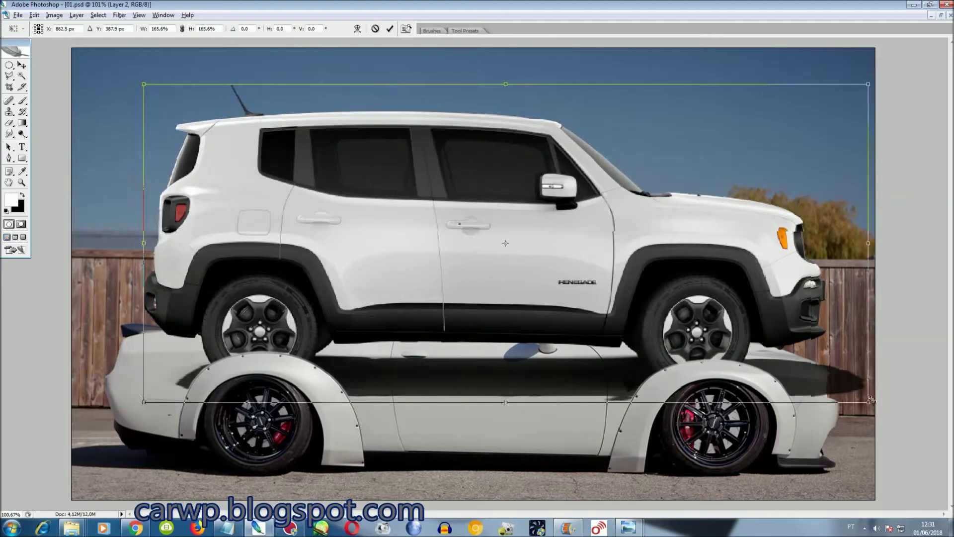
drag(869, 397, 875, 405)
Lower the Jeep onto the widebody car, tilt it slightly clockwise, and commit the transform.
key(shift+Down)
key(shift+Down)
key(shift+Down)
key(shift+Down)
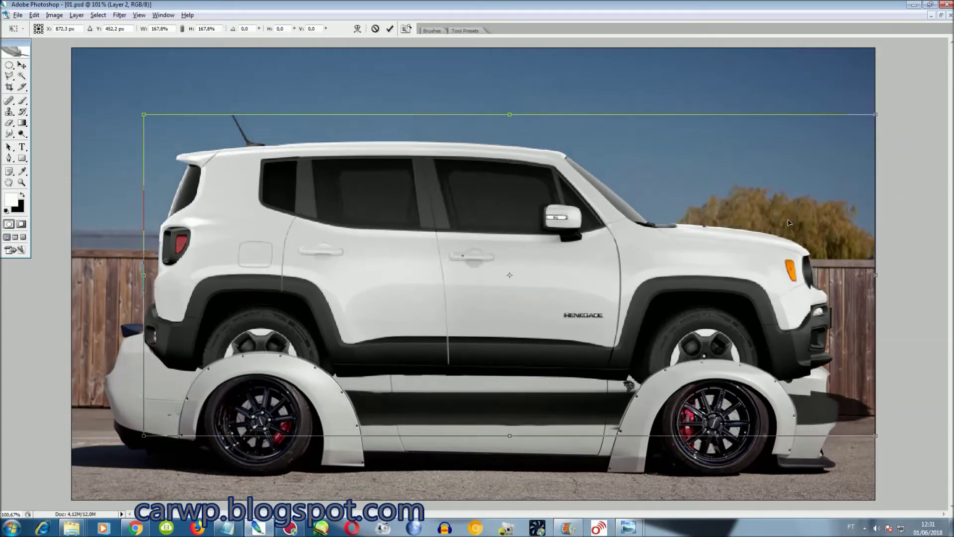
key(shift+Down)
key(shift+Down)
key(shift+Down)
key(shift+Down)
key(shift+Down)
key(shift+Down)
key(shift+Down)
key(shift+Down)
key(shift+Down)
key(Down)
key(Down)
key(Down)
key(Down)
key(Down)
key(Down)
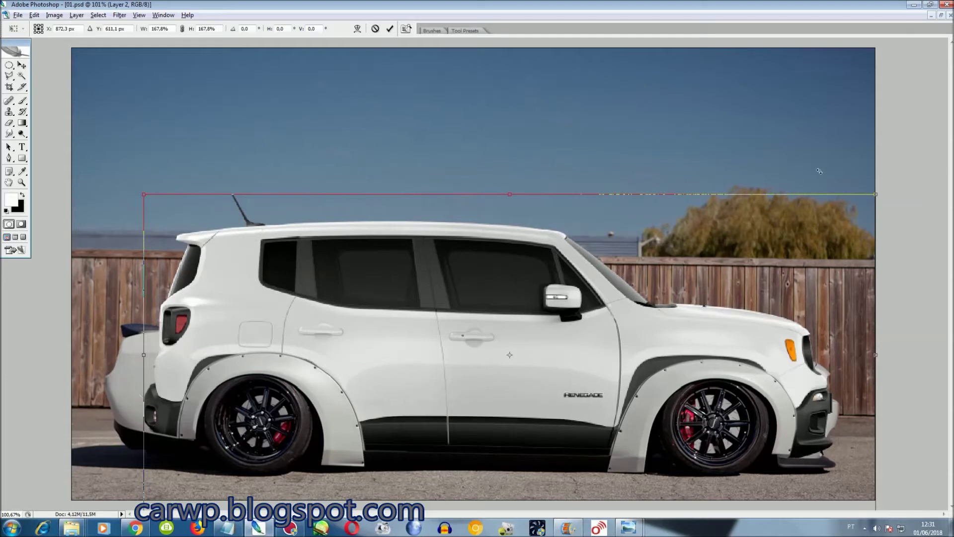
drag(886, 186, 897, 184)
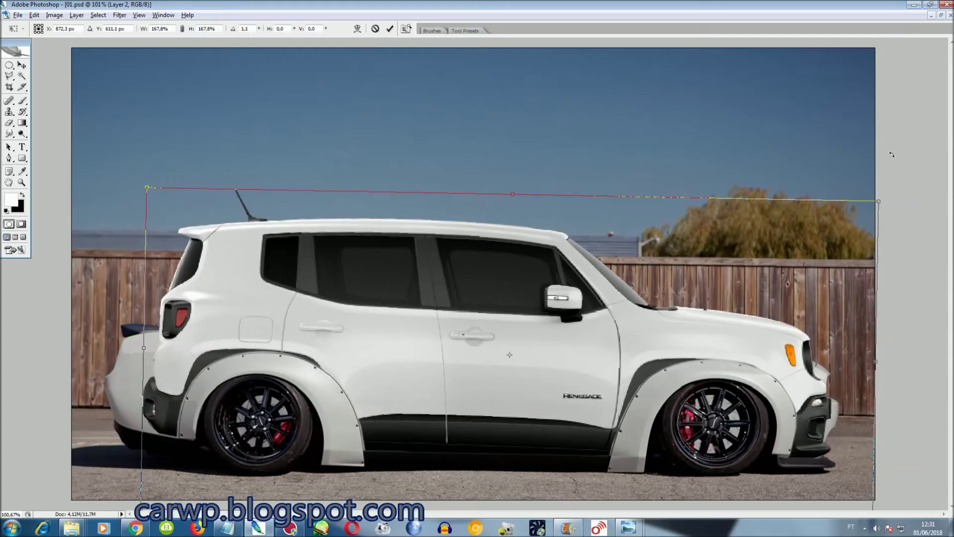
key(Down)
key(Down)
key(Down)
key(Down)
key(Down)
key(Down)
key(Down)
key(Down)
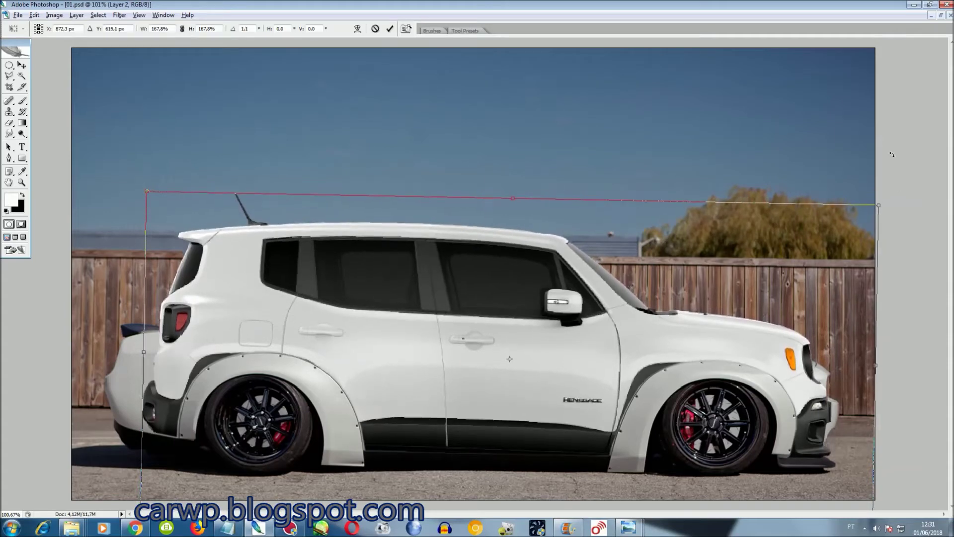
key(Down)
key(Down)
key(Down)
key(Down)
key(Down)
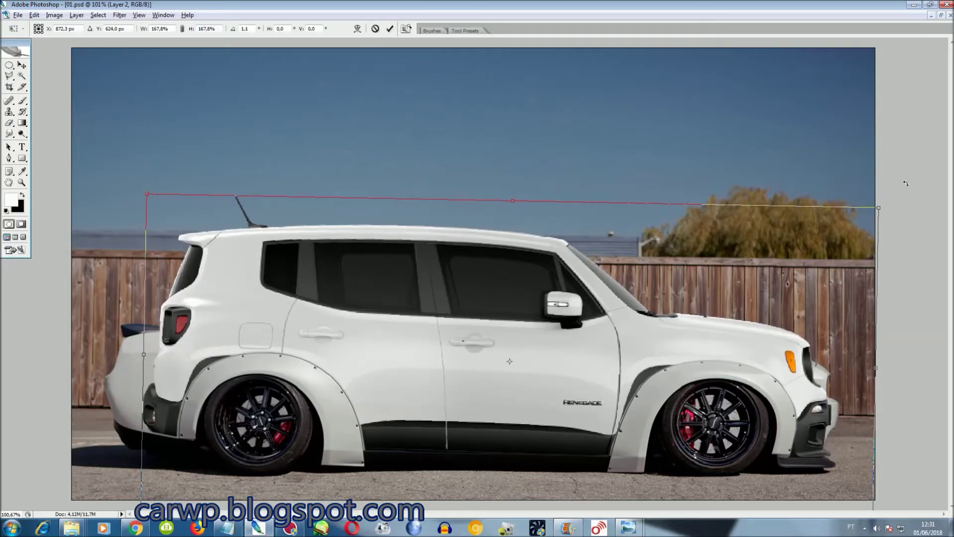
drag(906, 183, 908, 181)
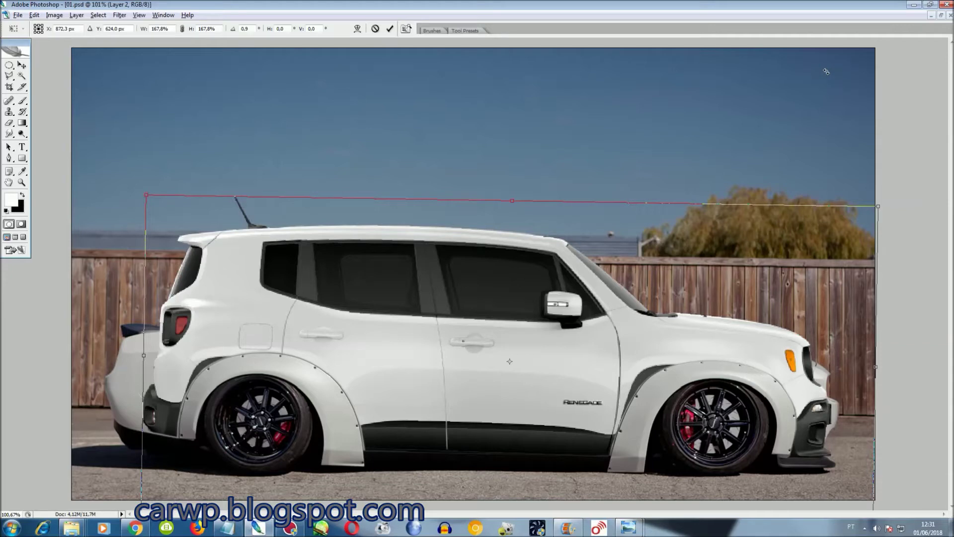
key(Down)
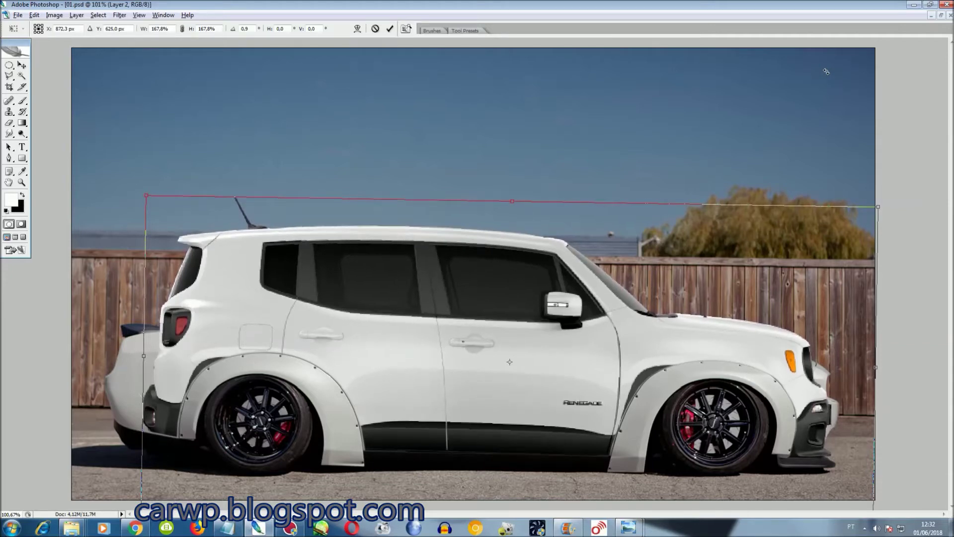
key(Return)
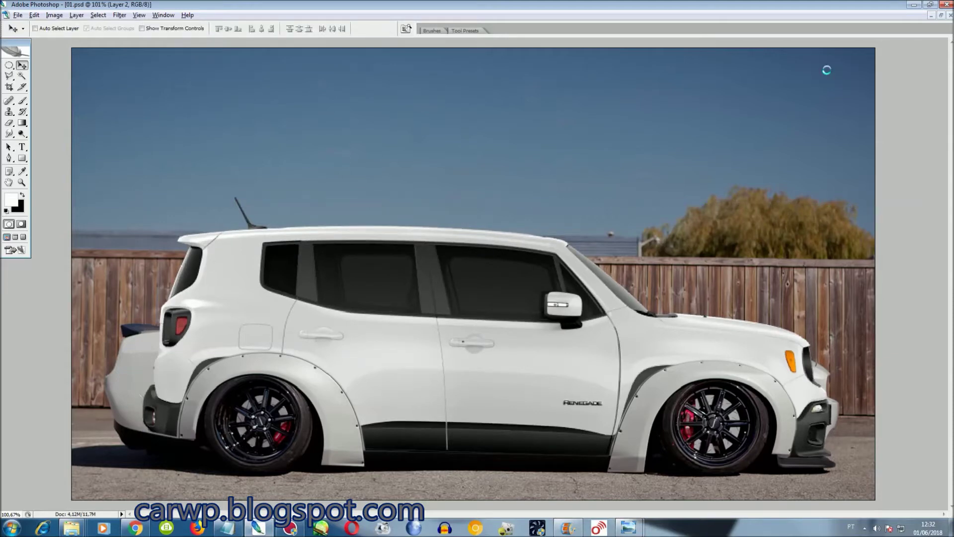
key(ctrl+plus)
key(ctrl+plus)
scroll(477, 273, down, 10)
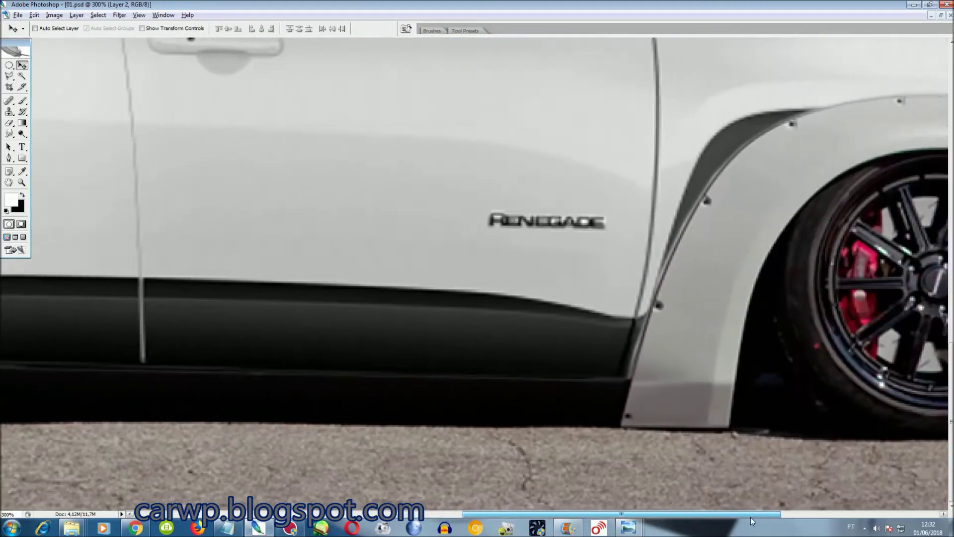
drag(669, 513, 810, 507)
scroll(767, 439, up, 2)
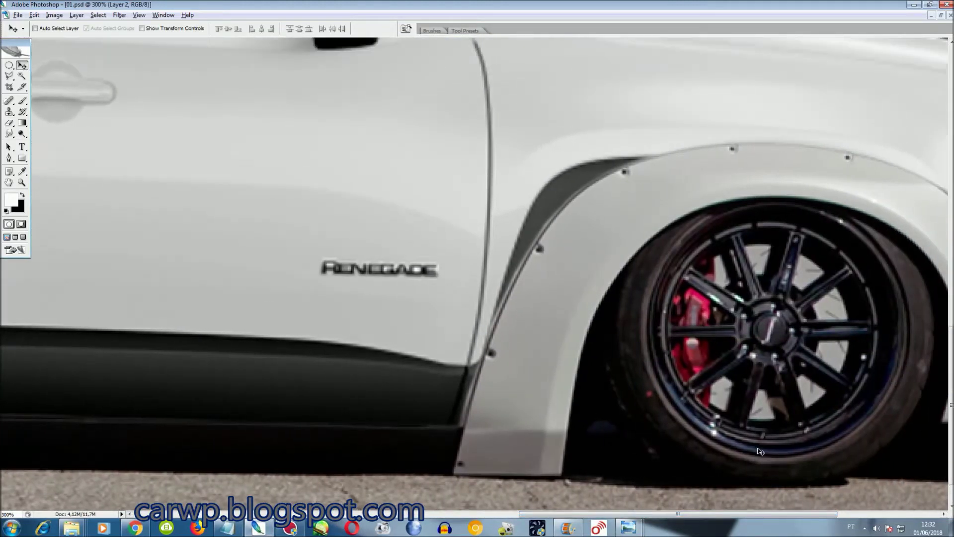
key(F7)
click(863, 149)
key(F7)
key(l)
click(664, 150)
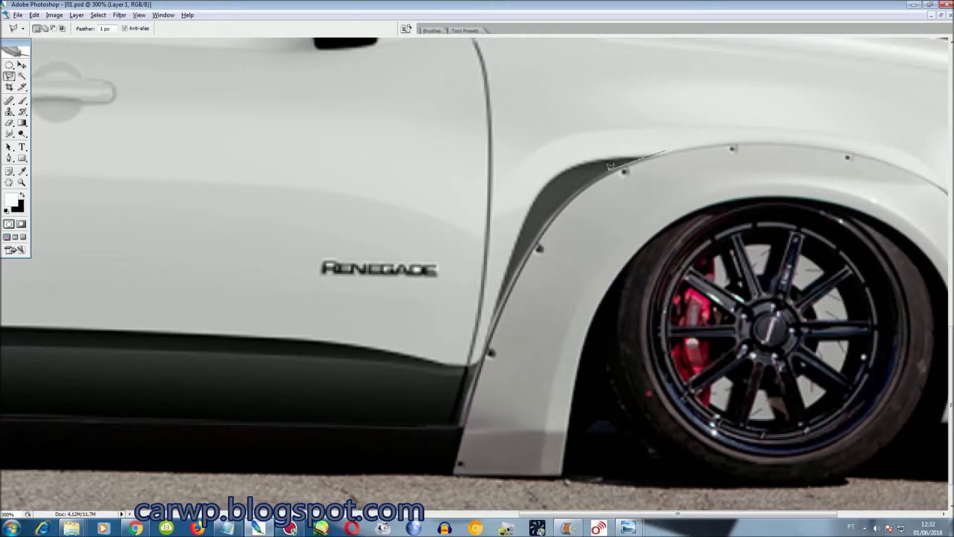
click(521, 261)
double_click(449, 423)
drag(599, 516, 684, 516)
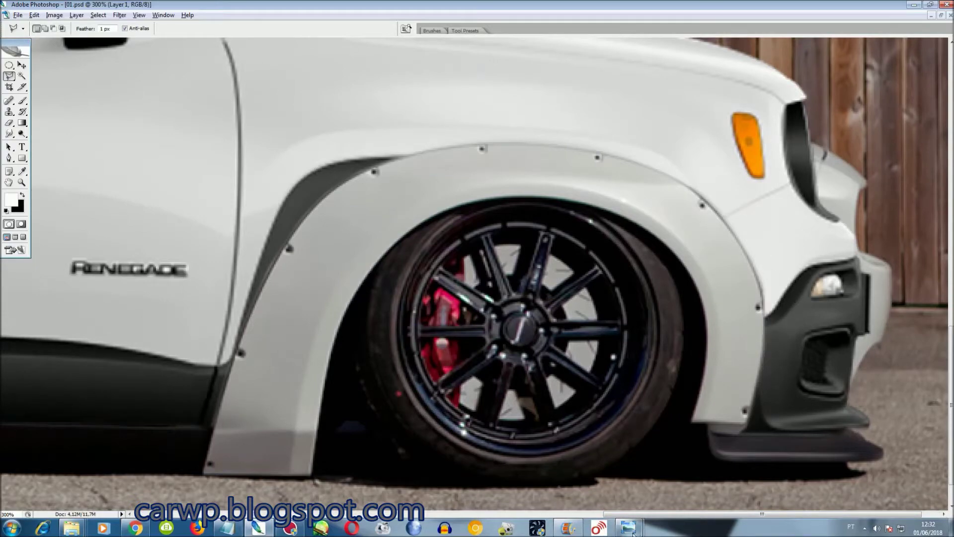
drag(655, 514, 251, 477)
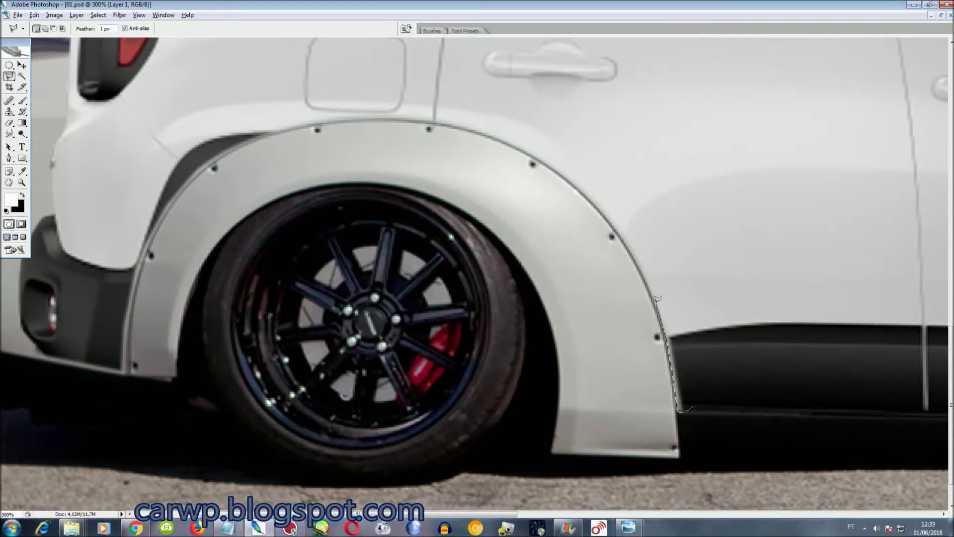
key(Escape)
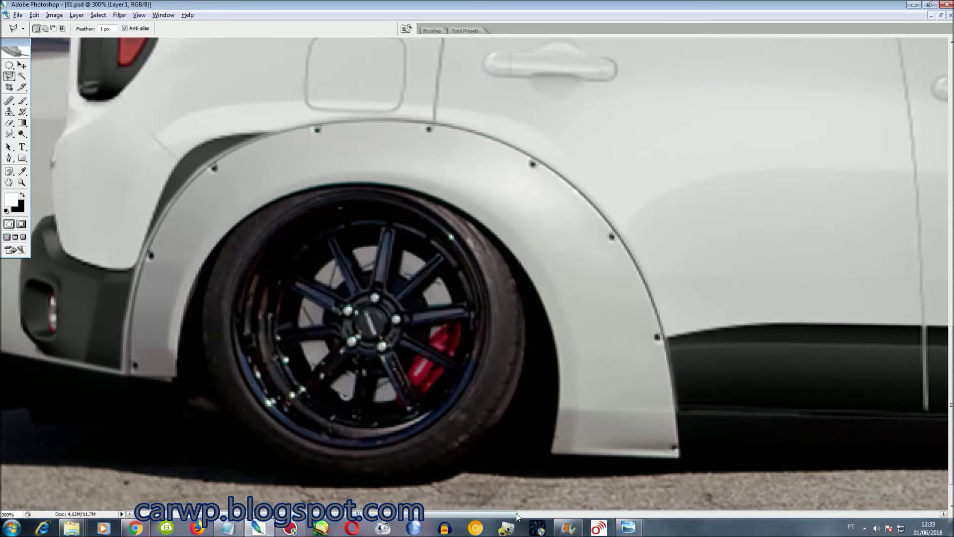
drag(520, 516, 456, 514)
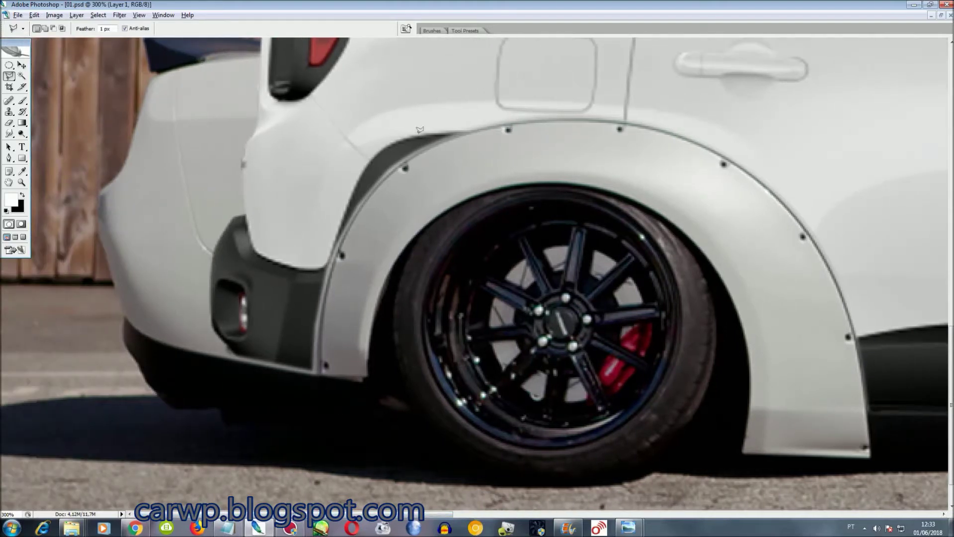
key(ctrl+plus)
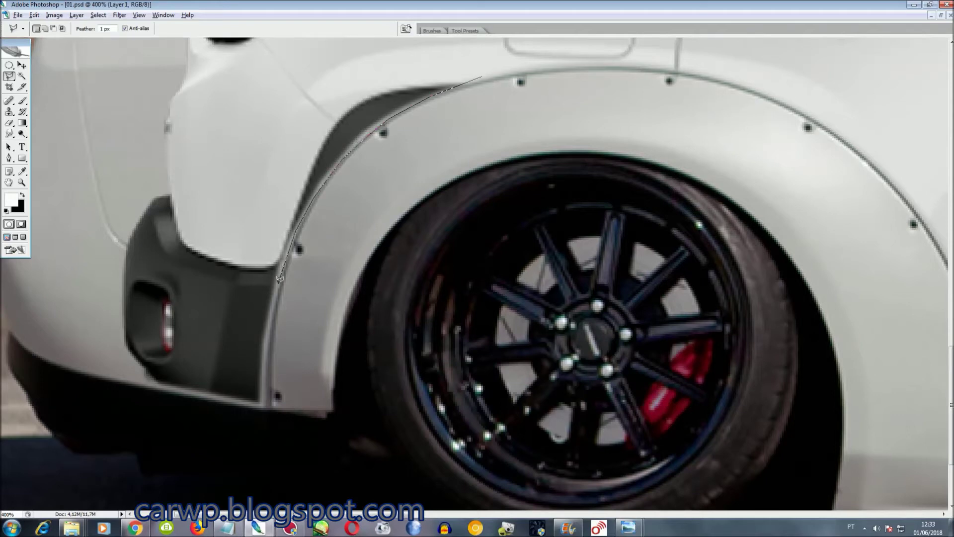
click(267, 405)
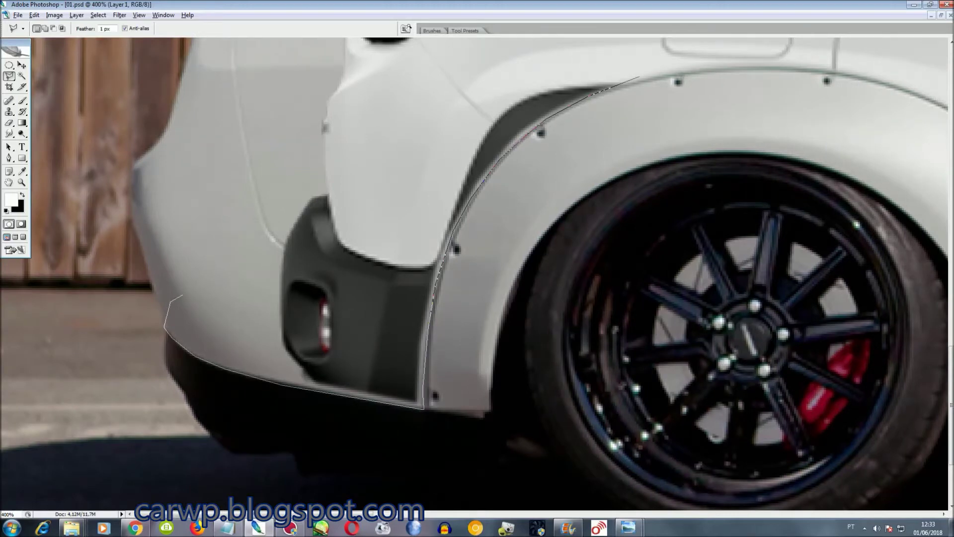
double_click(546, 74)
key(ctrl+d)
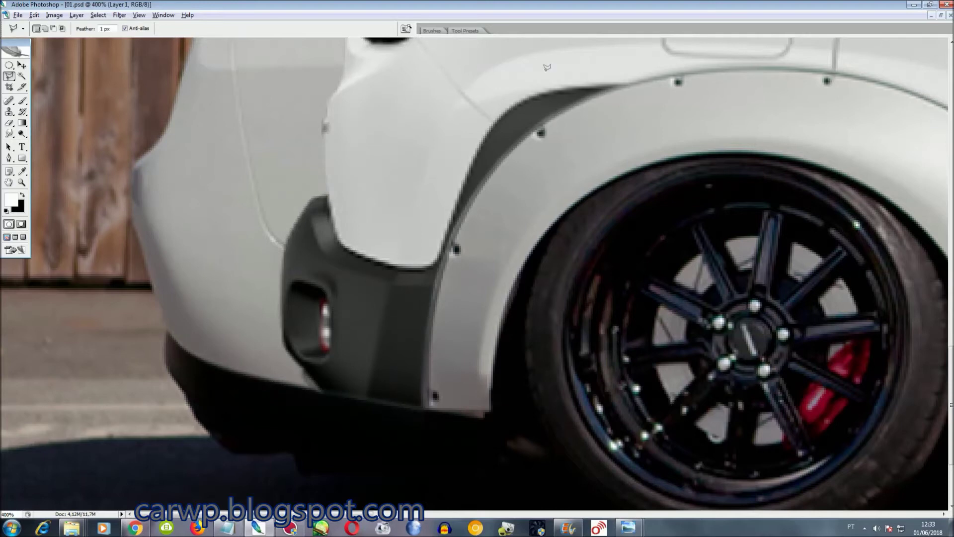
key(ctrl+0)
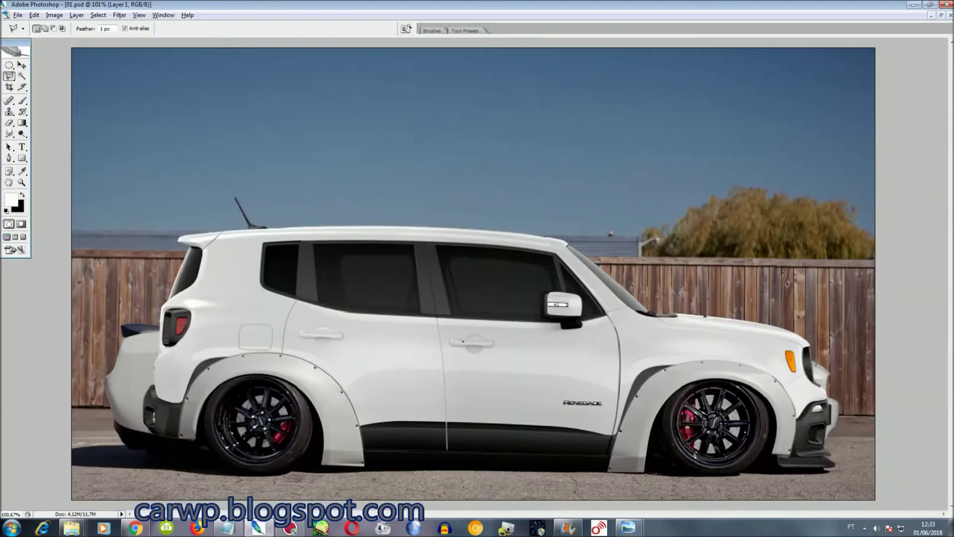
Make Layer 2, the Jeep, active and zoom in on the front wheel arch.
key(F7)
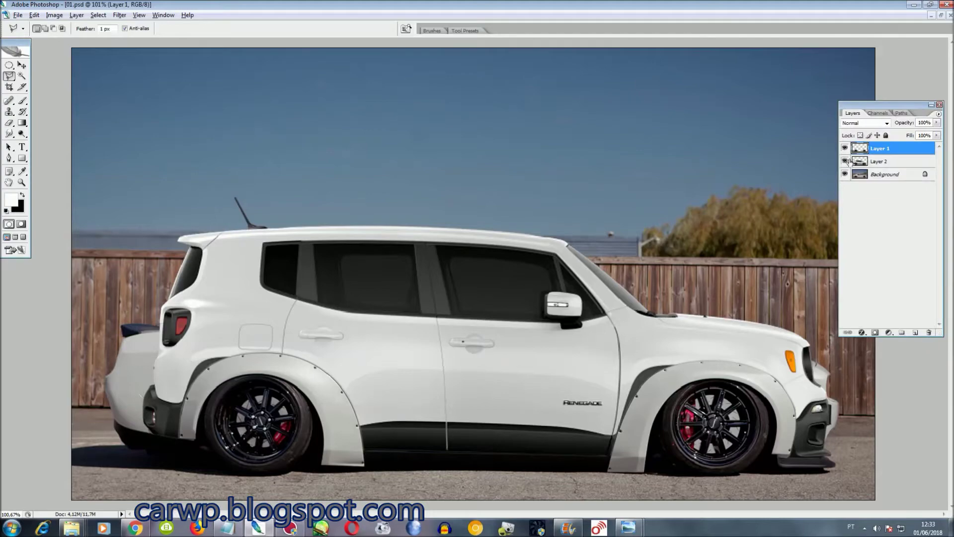
click(878, 161)
key(F7)
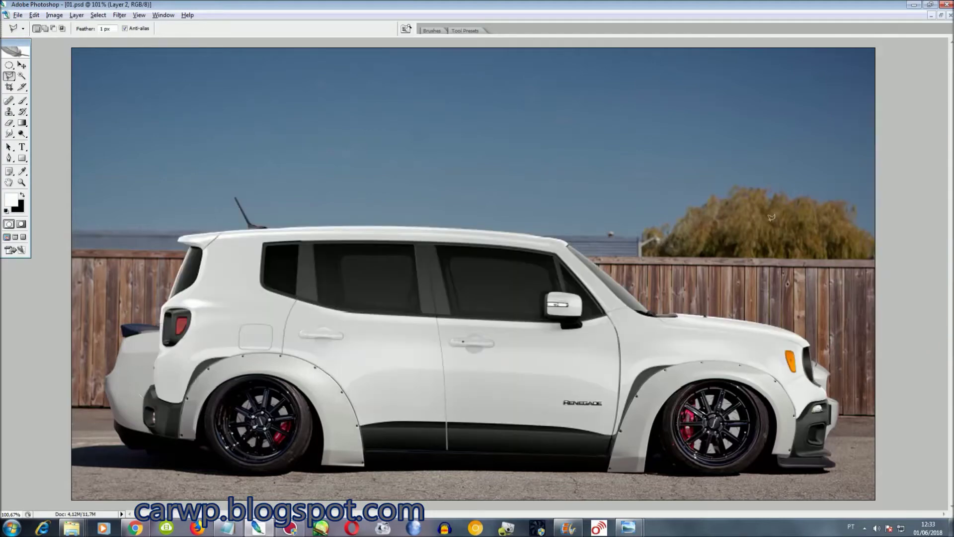
key(ctrl+plus)
key(ctrl+plus)
key(ctrl+plus)
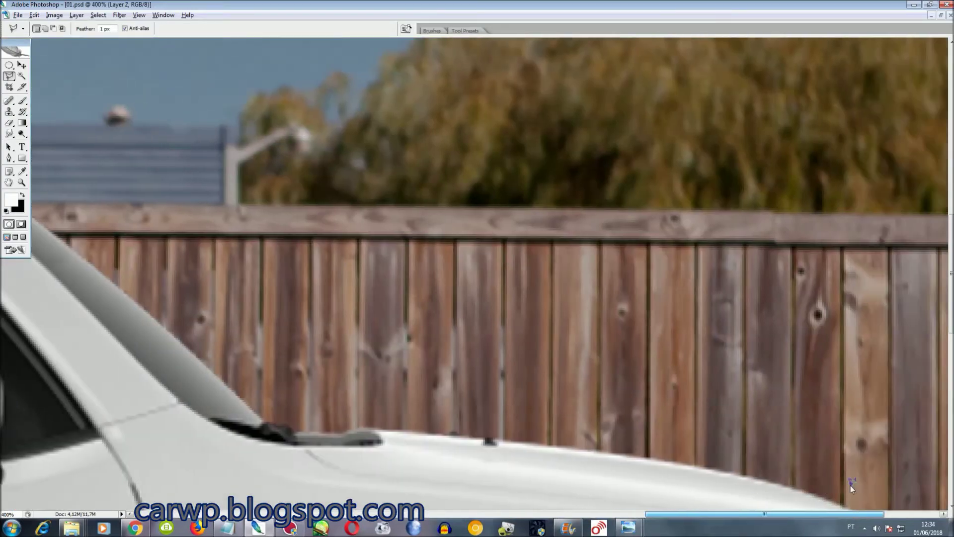
scroll(851, 485, right, 3)
scroll(851, 485, down, 8)
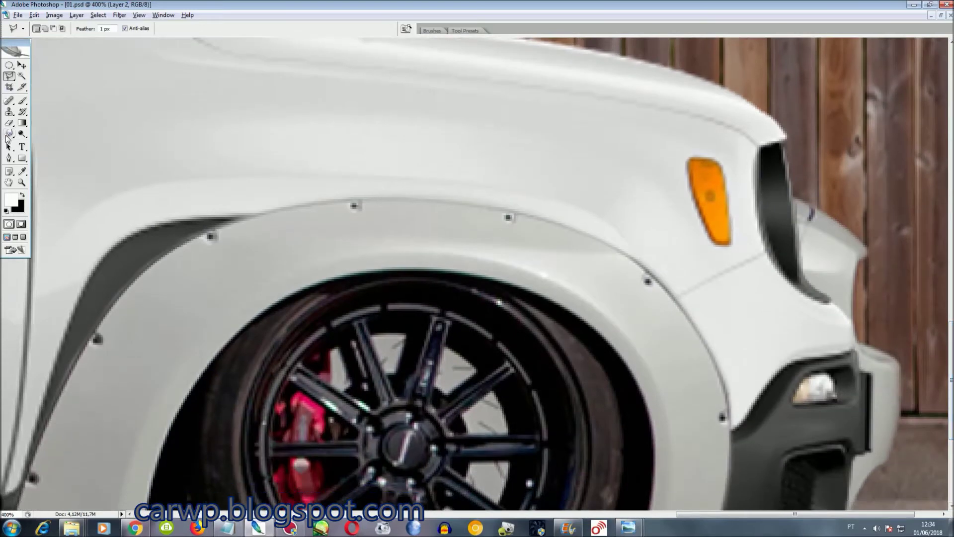
Smudge the dark strip's top edge along the front flare curve with a size-50 Smudge brush.
click(8, 135)
click(66, 29)
text(50)
click(621, 243)
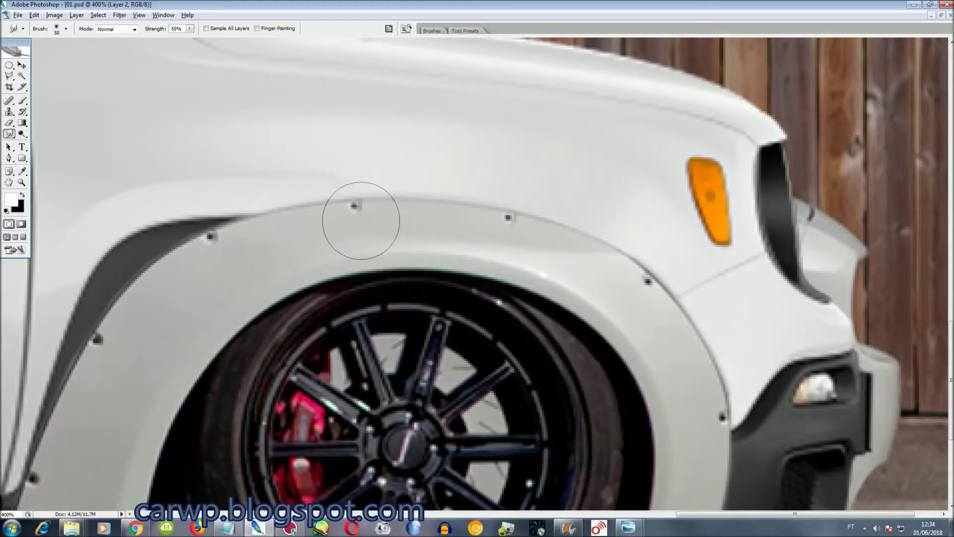
drag(690, 515, 603, 516)
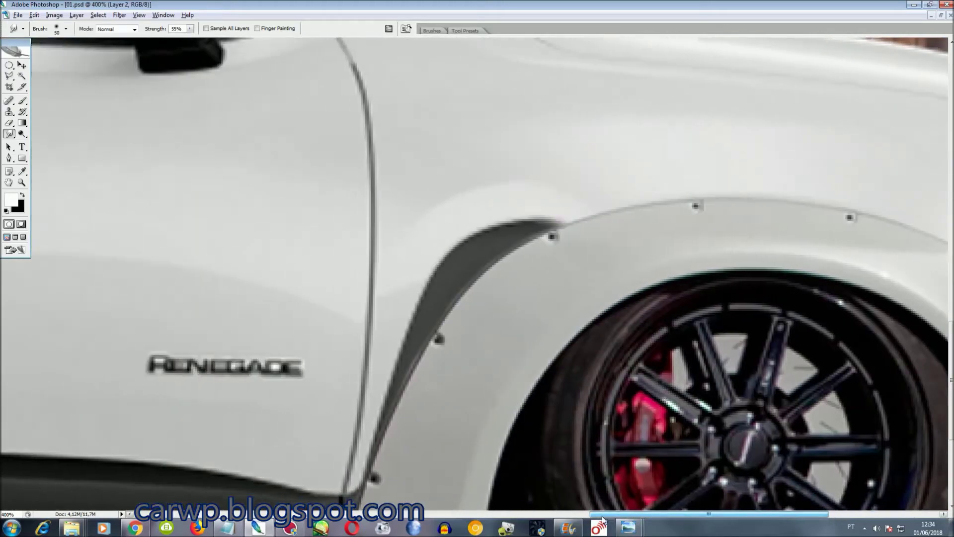
mouse_move(543, 192)
mouse_down()
mouse_move(532, 238)
mouse_move(539, 276)
mouse_move(458, 213)
mouse_move(479, 267)
mouse_move(458, 245)
mouse_move(453, 320)
mouse_up()
scroll(454, 320, down, 3)
Lasso the front fender area and smudge its dark shadow lighter.
key(l)
click(386, 106)
click(462, 396)
click(609, 292)
click(603, 184)
click(472, 69)
click(386, 106)
key(r)
mouse_move(432, 266)
mouse_down()
mouse_move(415, 299)
mouse_move(420, 342)
mouse_move(398, 351)
mouse_move(401, 405)
mouse_up()
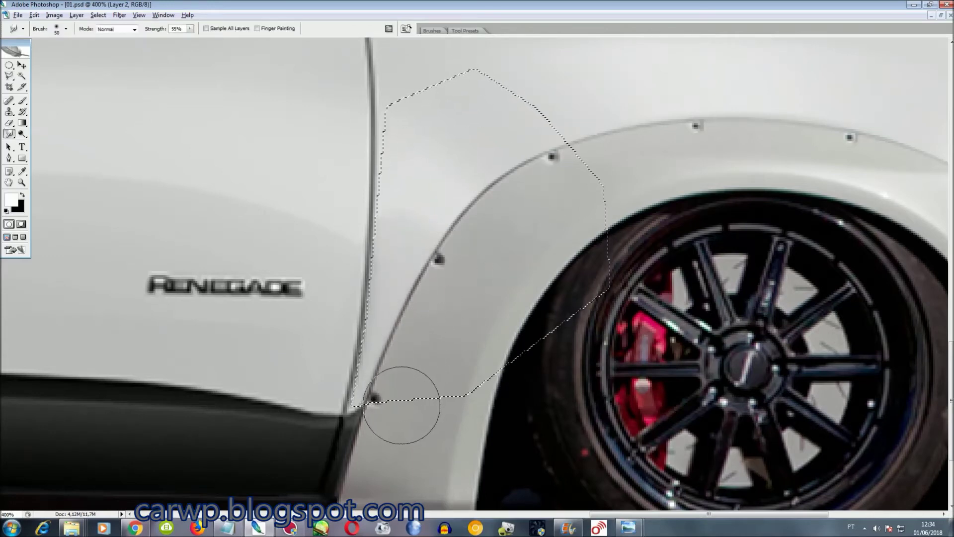
key(ctrl+0)
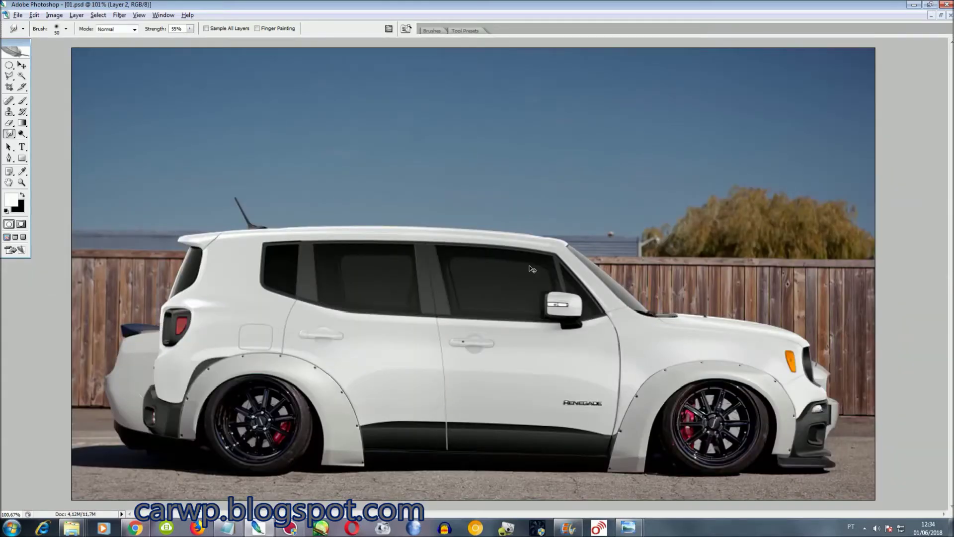
Smudge the dark rear flare shadow wedge into the car body.
key(ctrl+plus)
key(ctrl+plus)
key(ctrl+plus)
scroll(584, 515, left, 10)
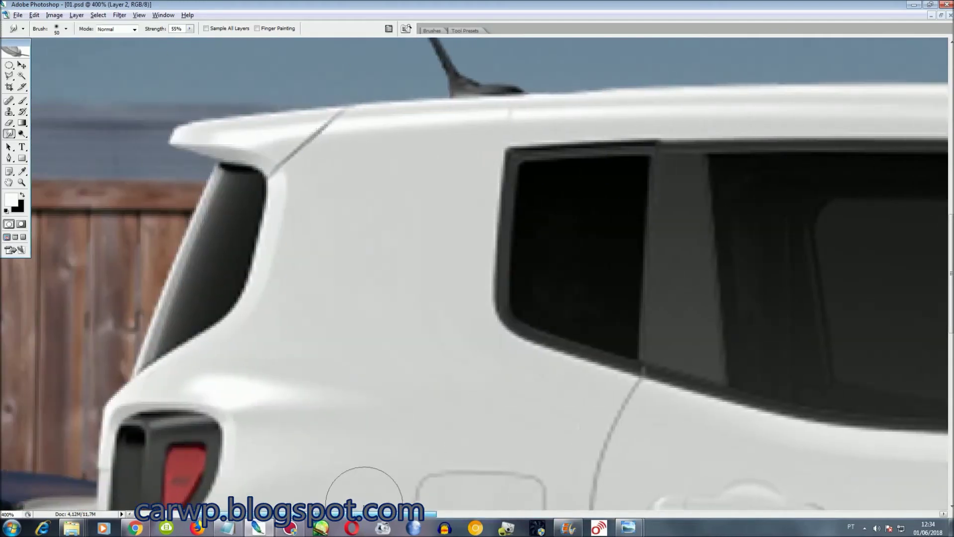
scroll(572, 516, down, 3)
scroll(562, 518, down, 3)
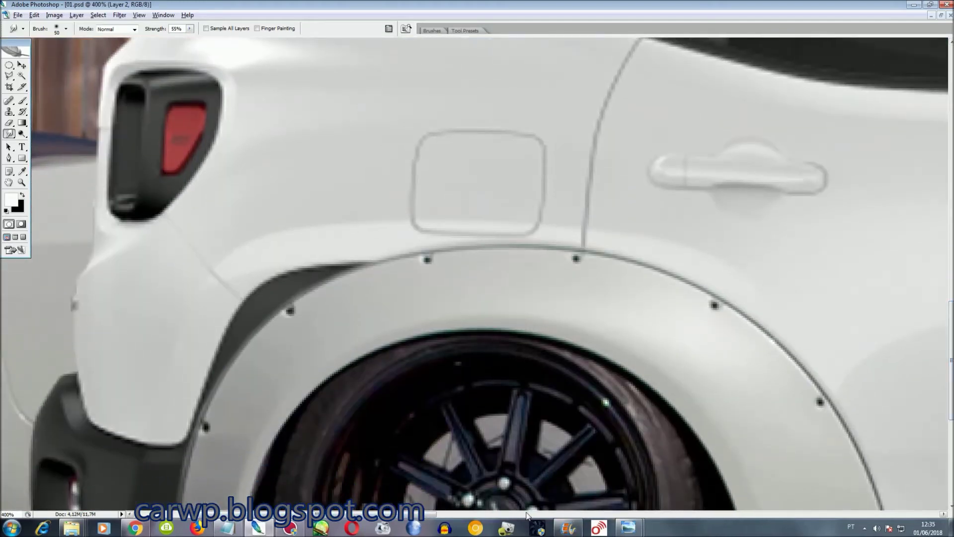
scroll(401, 516, right, 3)
scroll(401, 516, down, 1)
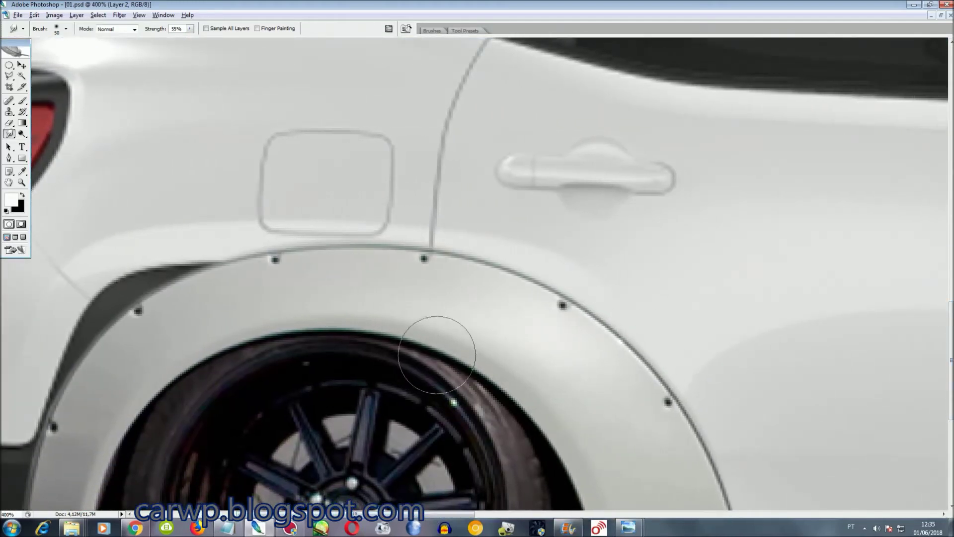
scroll(472, 517, left, 3)
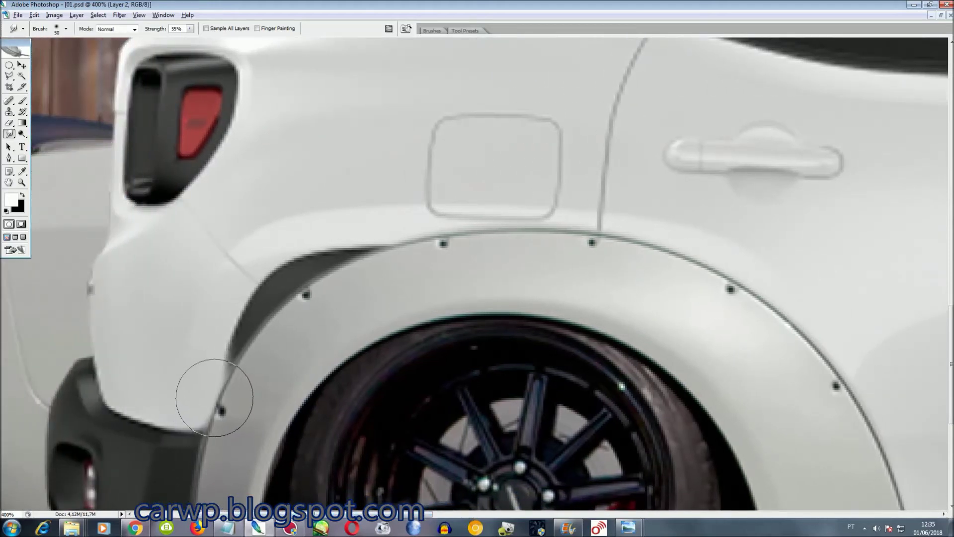
mouse_move(190, 332)
mouse_down()
mouse_move(230, 362)
mouse_move(249, 348)
mouse_move(228, 277)
mouse_move(268, 316)
mouse_move(273, 267)
mouse_move(296, 295)
mouse_up()
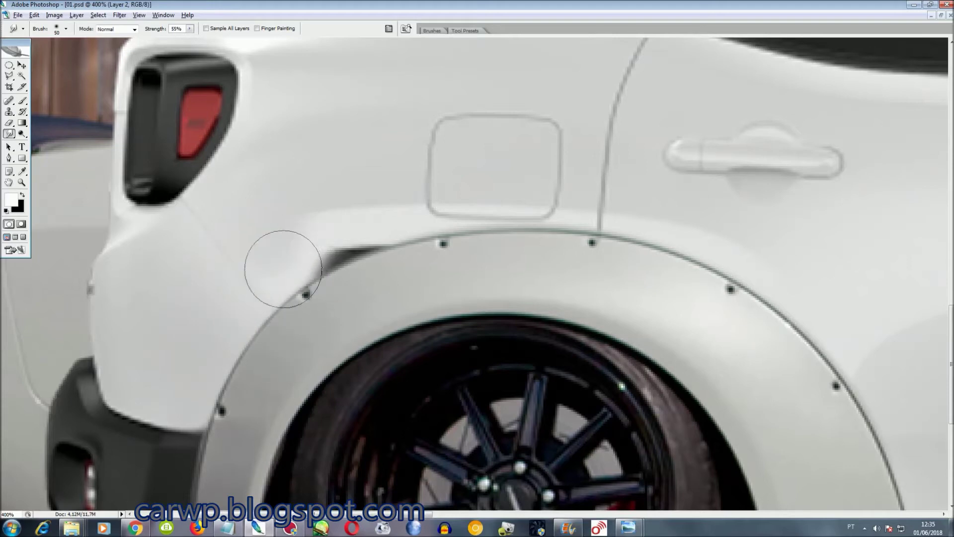
mouse_move(300, 213)
mouse_down()
mouse_move(315, 213)
mouse_move(245, 249)
mouse_move(358, 213)
mouse_move(315, 315)
mouse_move(298, 291)
mouse_move(249, 264)
mouse_move(296, 315)
mouse_up()
scroll(296, 311, up, 1)
Copy a polygonal body patch to Layer 3 and stretch-skew it over the rear fender gap.
key(l)
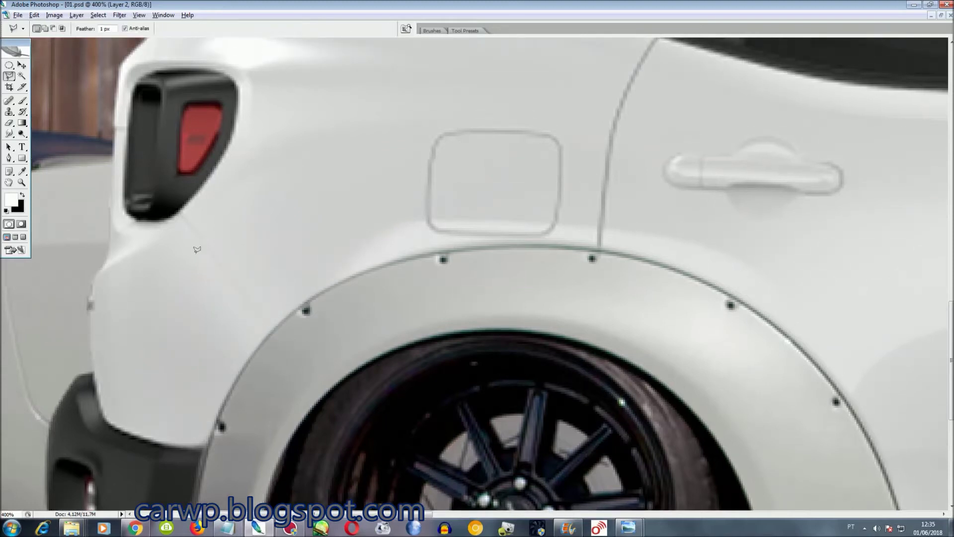
key(ctrl+plus)
click(120, 219)
click(150, 265)
click(173, 238)
click(136, 203)
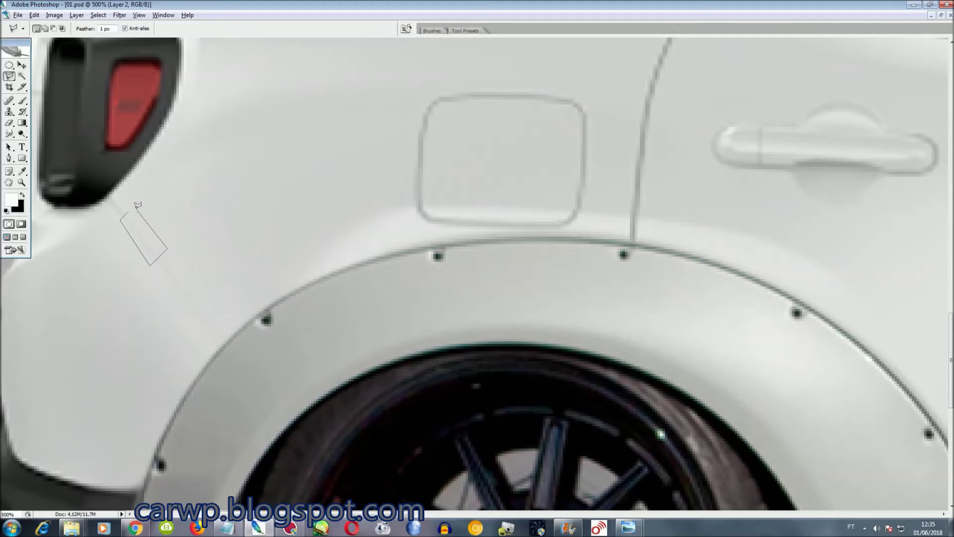
key(ctrl+j)
key(ctrl+t)
mouse_move(174, 237)
mouse_down()
mouse_move(340, 236)
mouse_move(271, 431)
mouse_up()
key(Return)
Outline a new polygonal selection behind the rear flare near the fender gap.
click(246, 354)
click(229, 344)
click(133, 212)
click(228, 216)
key(Escape)
click(232, 371)
click(135, 240)
click(96, 277)
click(176, 404)
click(232, 371)
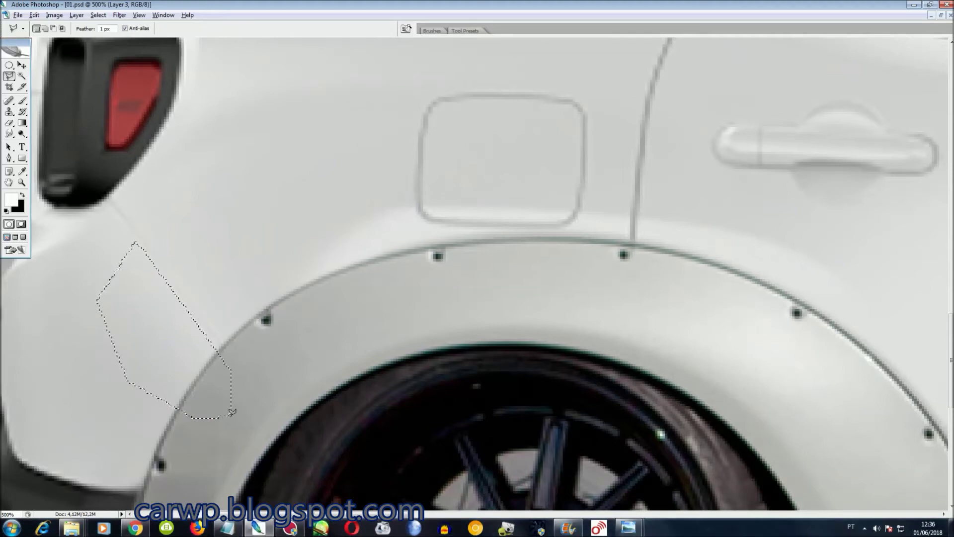
key(ctrl+0)
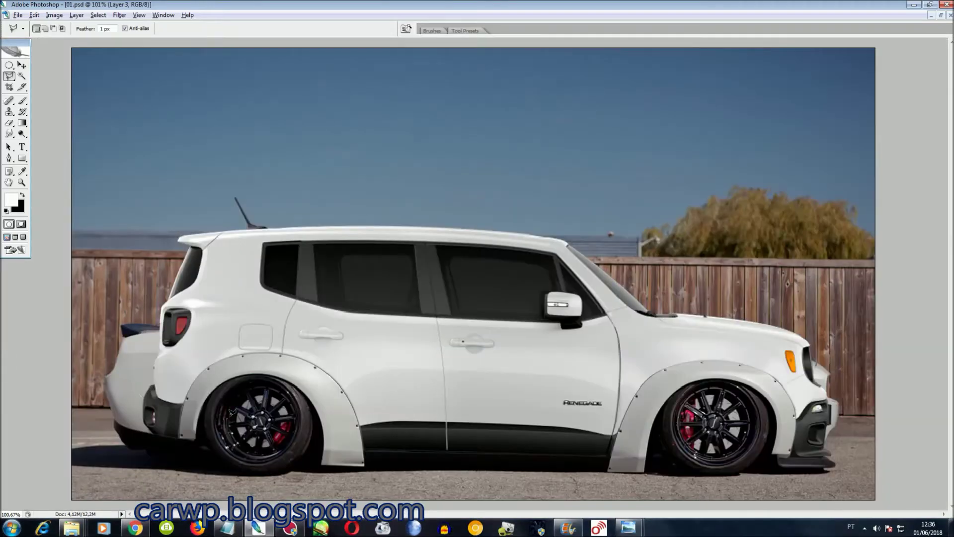
Toggle Layer 1's visibility to compare the wheels, then choose the Rectangular Marquee tool.
key(F7)
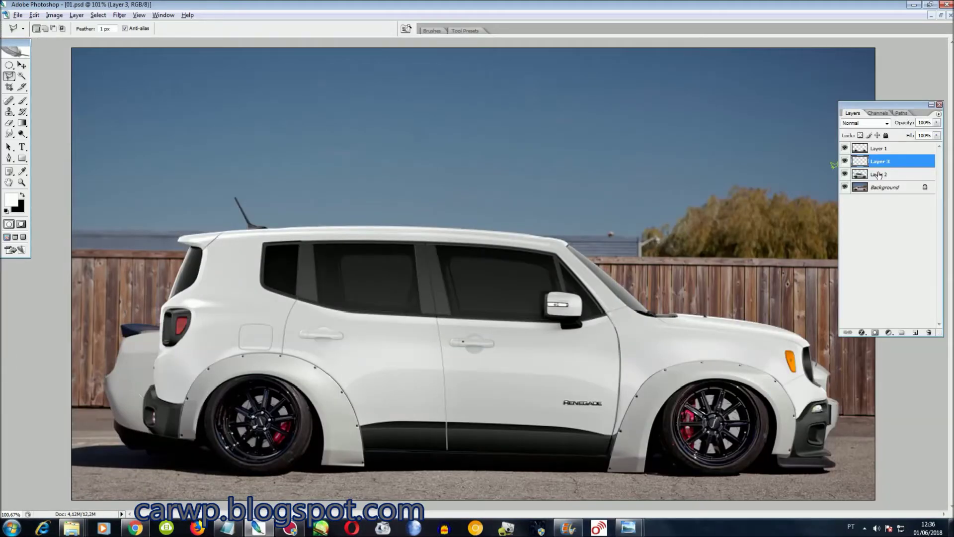
click(844, 148)
click(879, 149)
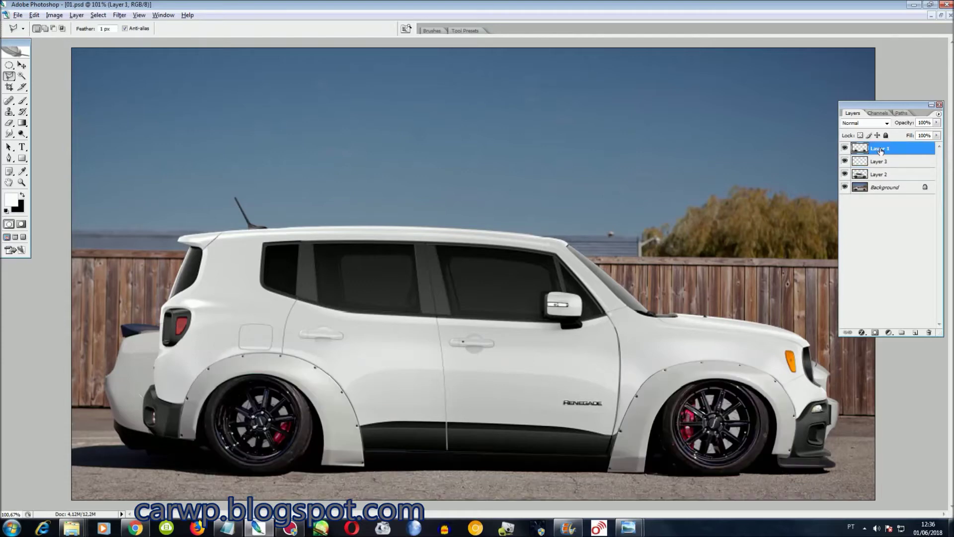
key(m)
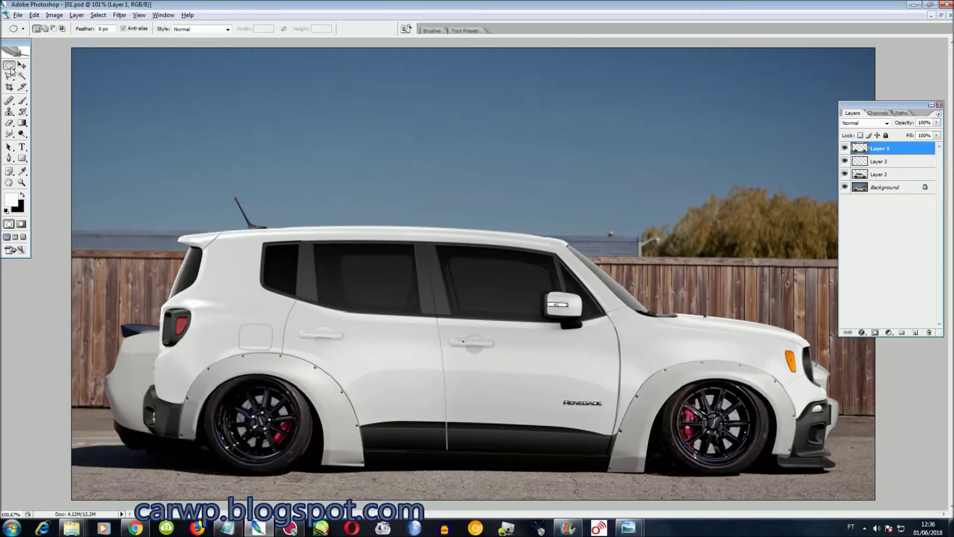
right_click(13, 71)
click(47, 66)
Copy a bottom-left ground strip to Layer 4 and narrow it over the rear bumper.
drag(174, 415, 72, 498)
key(ctrl+j)
key(ctrl+t)
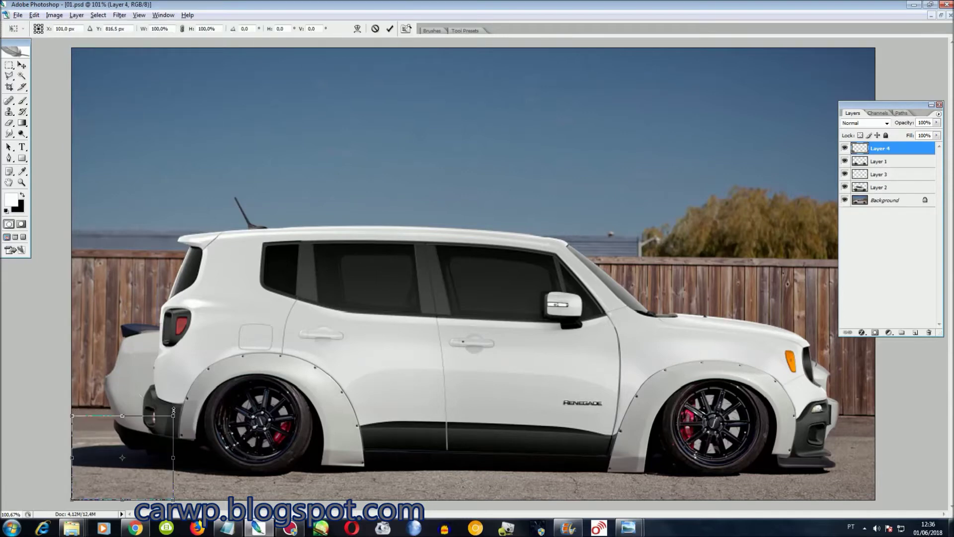
drag(73, 453, 123, 456)
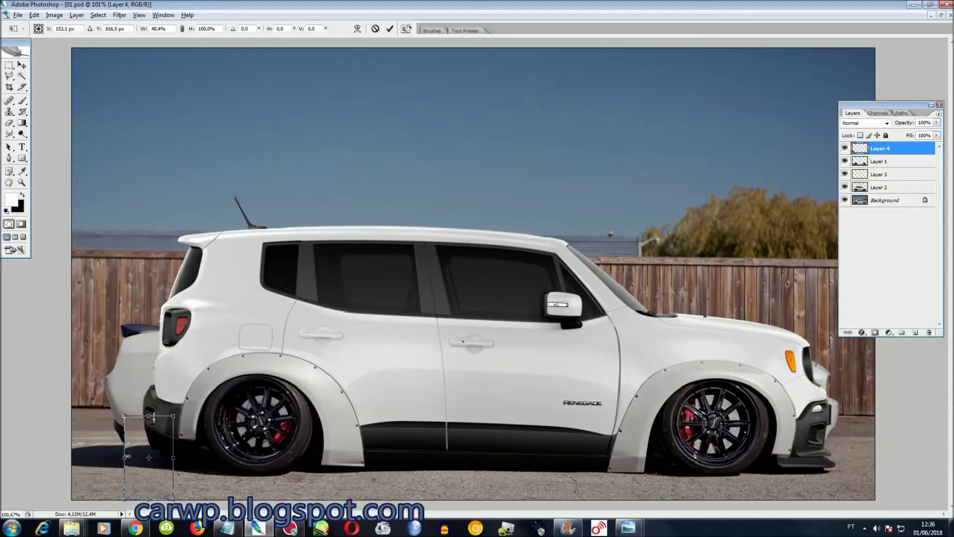
key(ctrl+plus)
key(ctrl+plus)
key(ctrl+plus)
scroll(447, 298, down, 5)
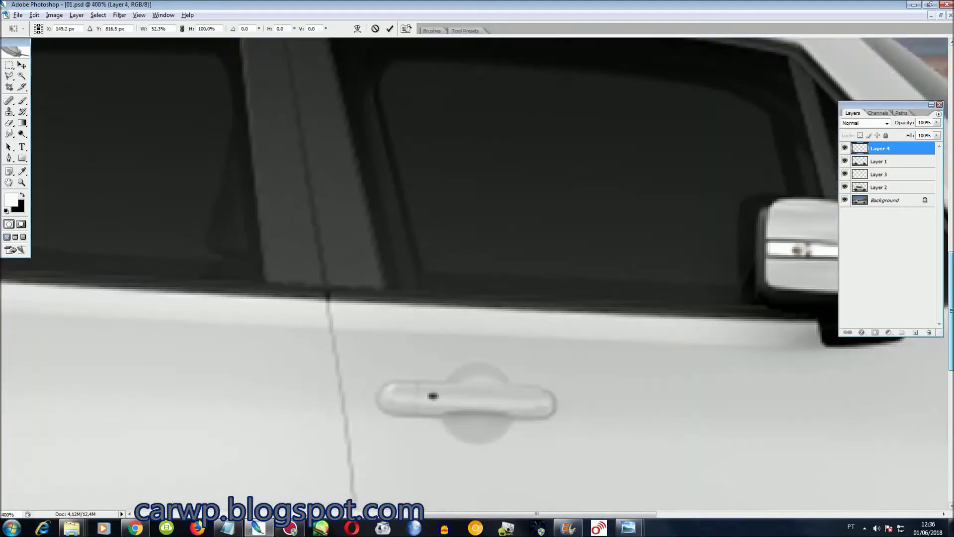
drag(655, 516, 460, 517)
drag(191, 367, 196, 366)
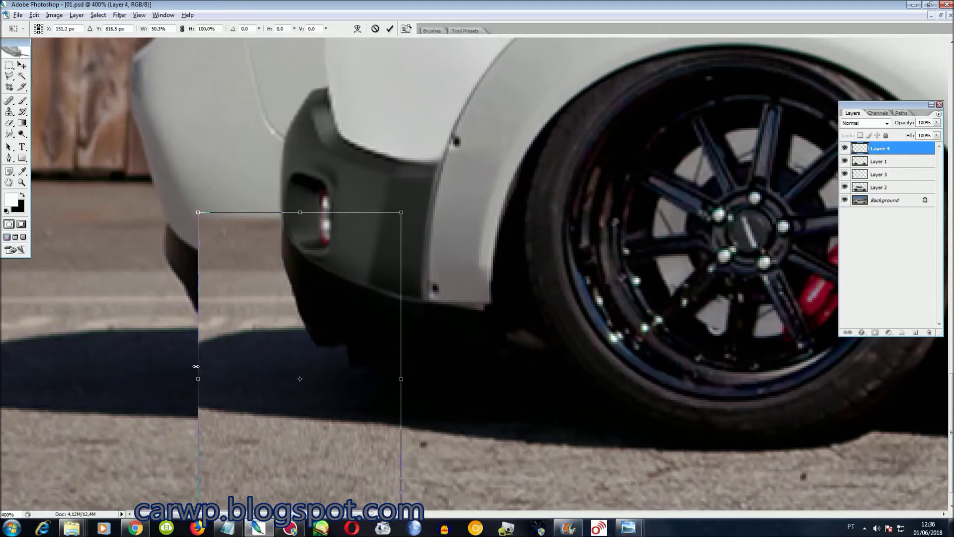
key(Return)
Copy more ground to Layer 5 and stretch it to the image's left edge.
key(m)
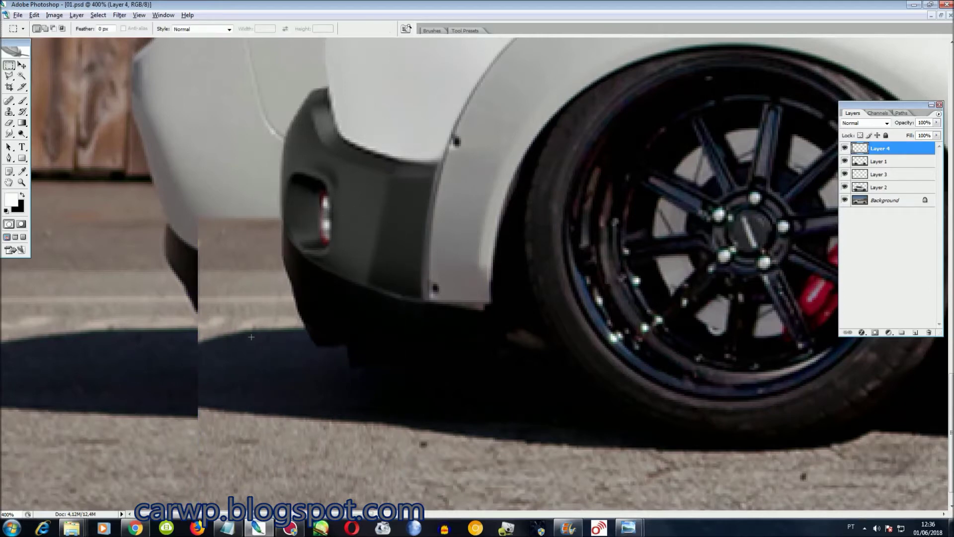
key(ctrl+0)
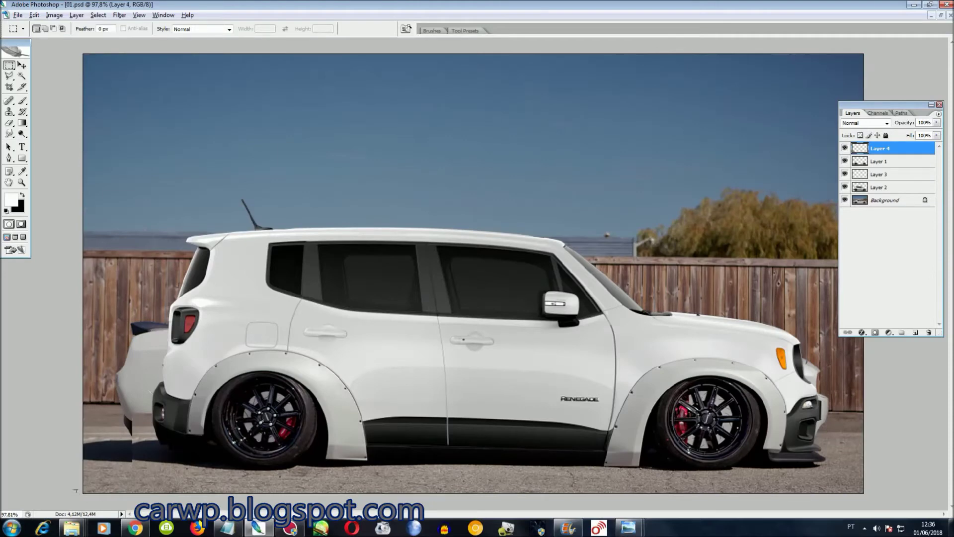
click(272, 476)
key(ctrl+j)
key(ctrl+t)
drag(129, 449, 81, 452)
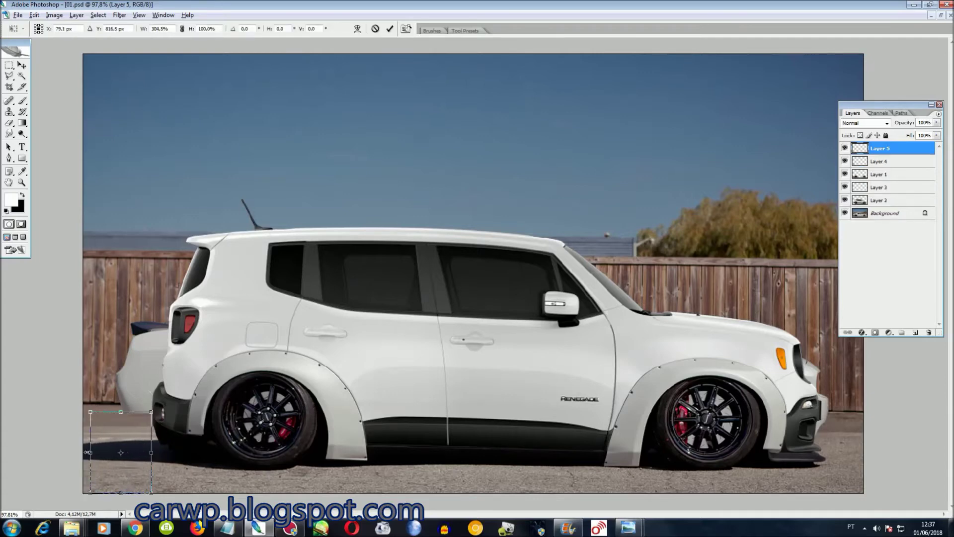
key(Return)
key(m)
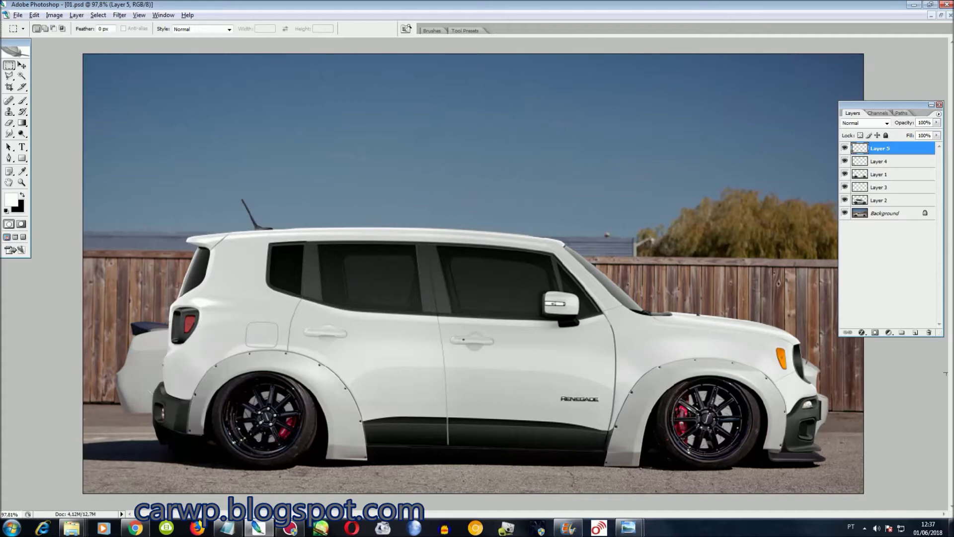
click(888, 214)
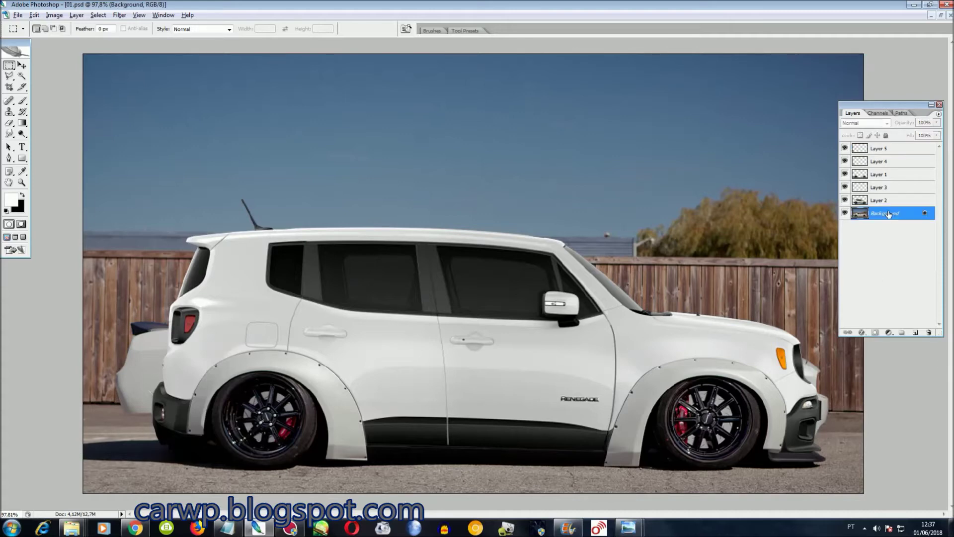
Zoom to 200% and copy a fence strip to Layer 6, shifted left.
key(ctrl+plus)
key(ctrl+plus)
scroll(737, 467, right, 2)
scroll(737, 467, right, 5)
key(shift+Tab)
scroll(737, 467, down, 4)
scroll(477, 273, down, 1)
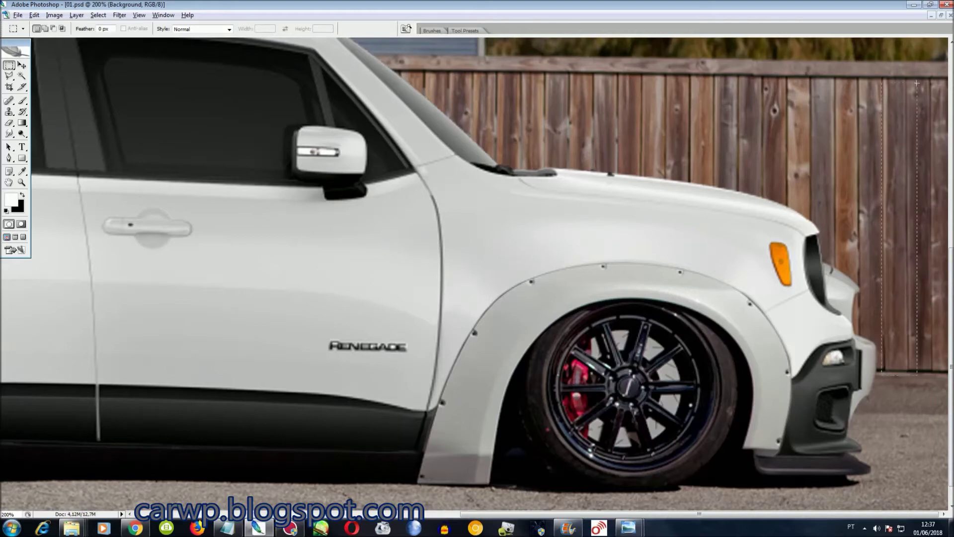
key(ctrl+j)
key(ctrl+t)
key(shift+Left)
key(shift+Left)
key(shift+Left)
key(shift+Left)
key(shift+Left)
key(Return)
key(m)
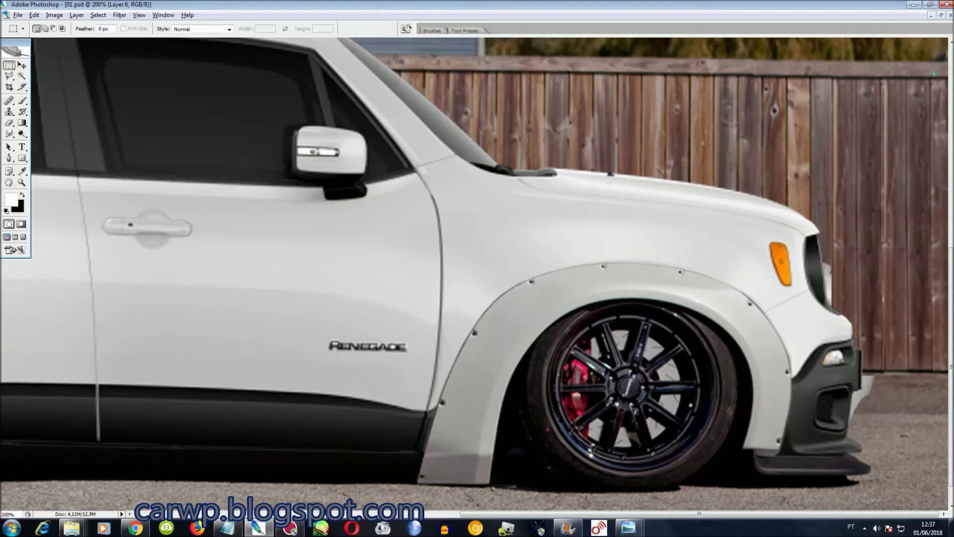
Duplicate the fence strip as Layer 6 copy and shift it further left.
key(ctrl+j)
key(ctrl+t)
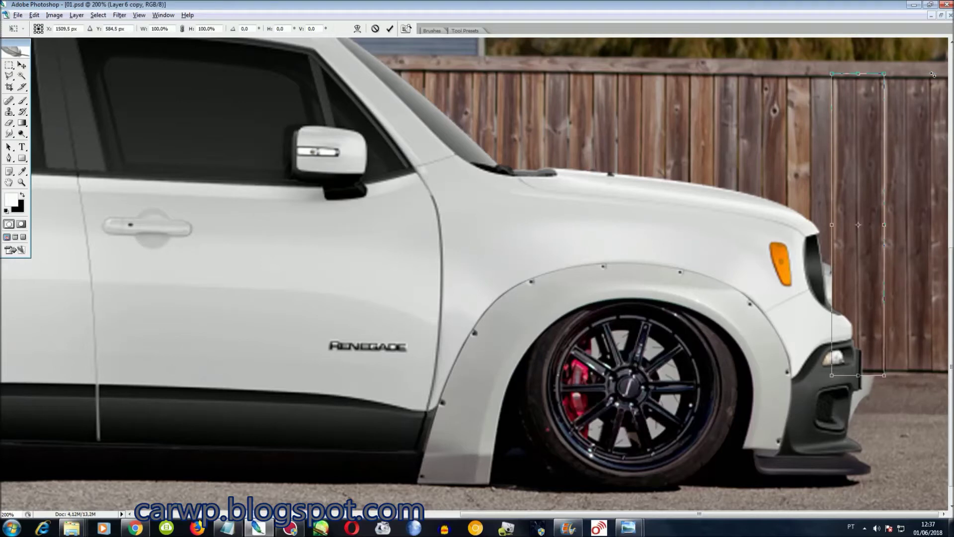
key(shift+Left)
key(shift+Left)
key(shift+Left)
key(shift+Left)
key(shift+Left)
key(Return)
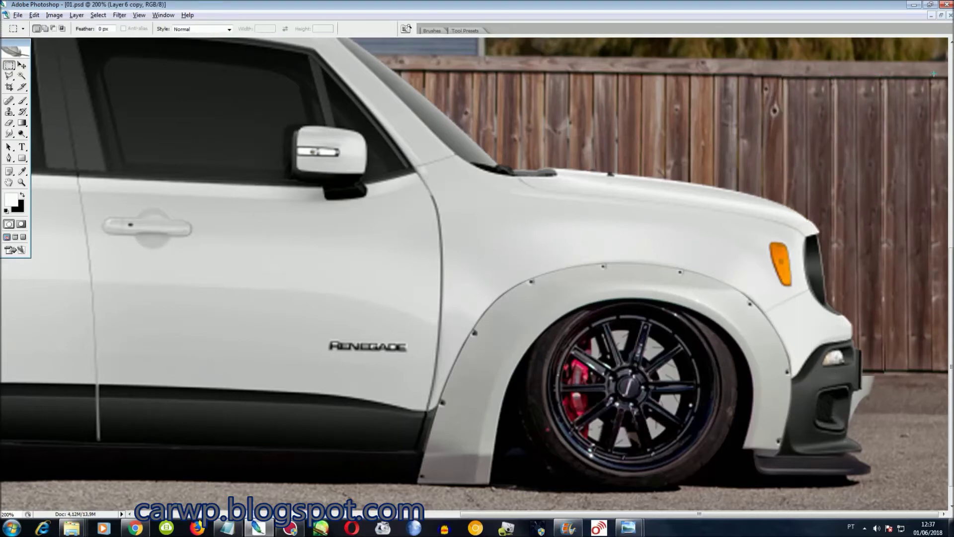
scroll(883, 351, down, 1)
scroll(883, 351, down, 1)
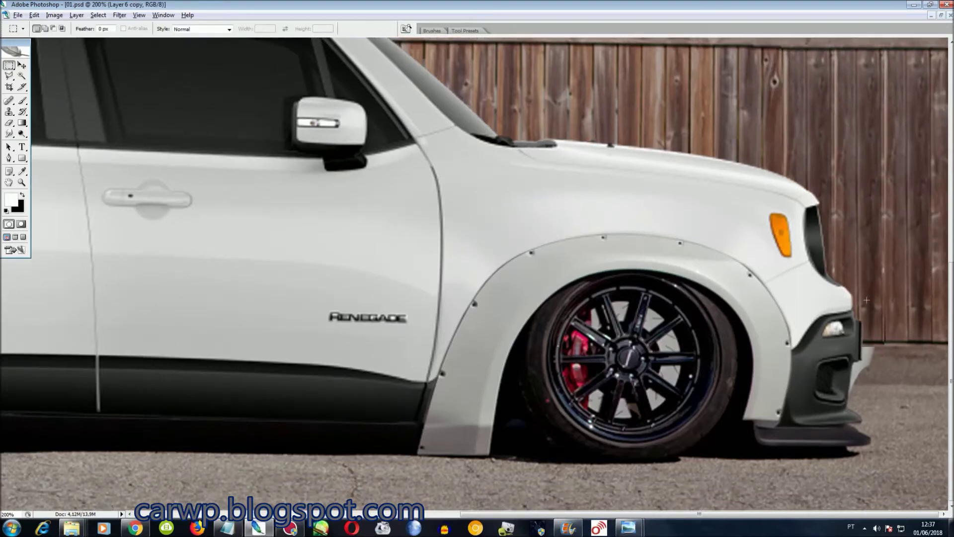
Copy a ground patch from Background to Layer 7 and shift it left over the front.
key(F7)
click(882, 240)
key(F7)
key(ctrl+j)
key(ctrl+shift+Left)
key(ctrl+shift+Left)
key(ctrl+shift+Left)
key(ctrl+shift+Left)
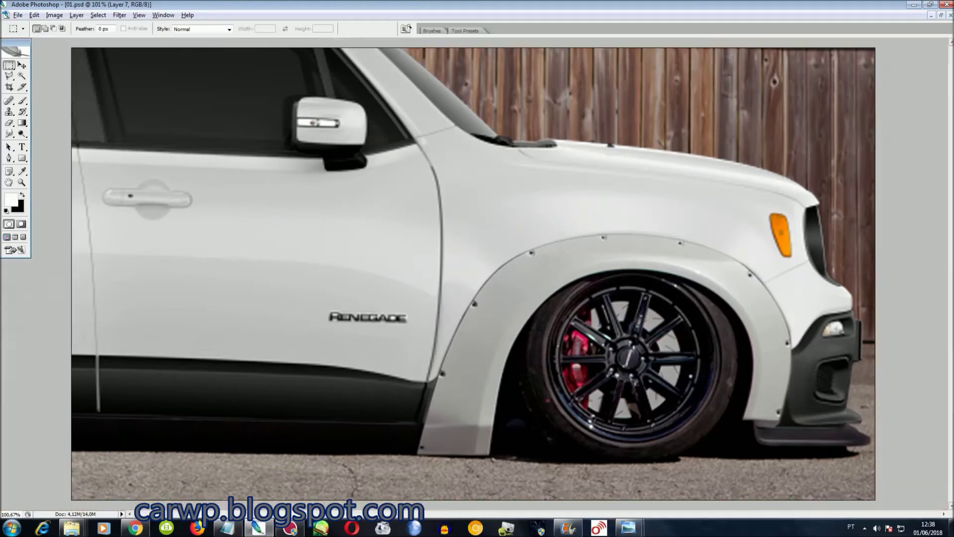
key(ctrl+0)
key(F7)
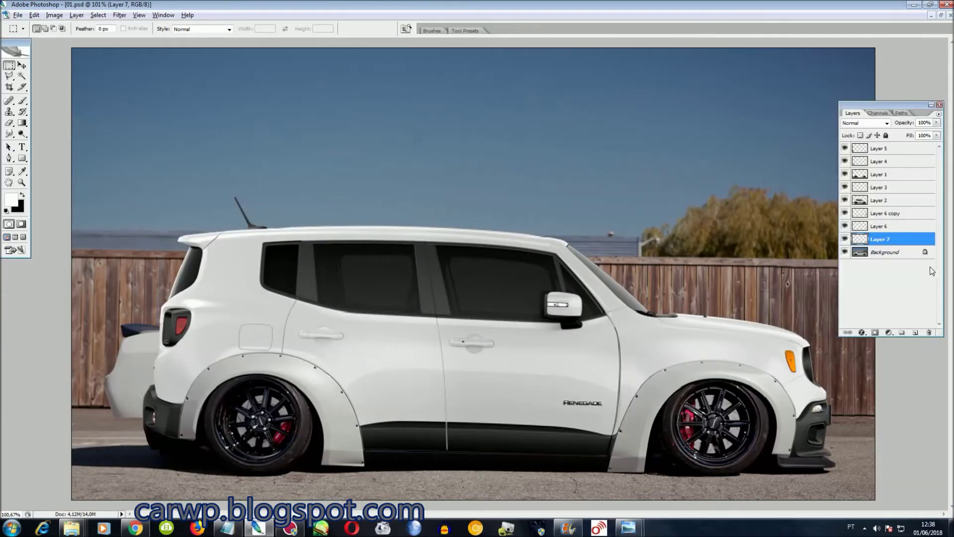
click(844, 199)
Save the Jeep's selection as channel 'RenegadeTemp', deselect, and make Background the active layer.
click(880, 200)
key(l)
right_click(590, 258)
click(577, 210)
text(RenegadeTemp)
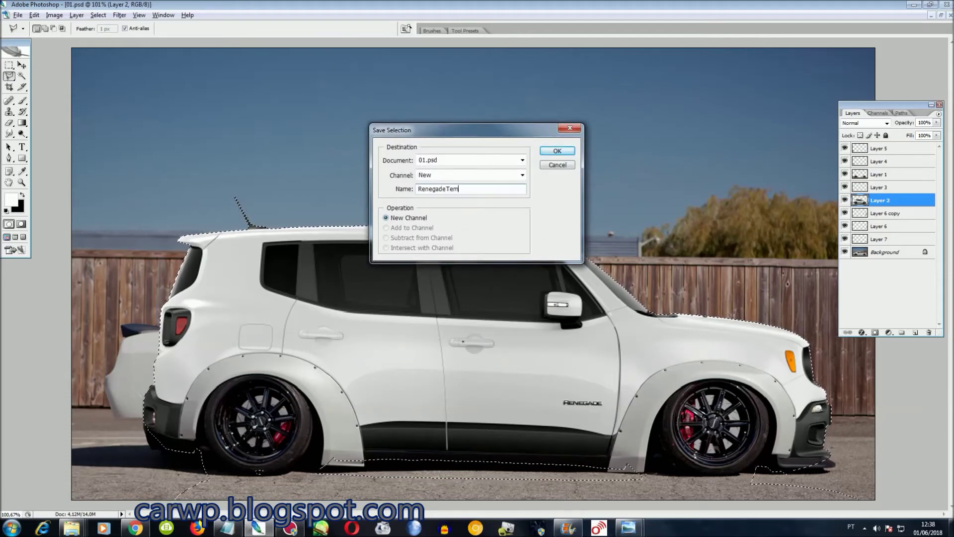
key(Return)
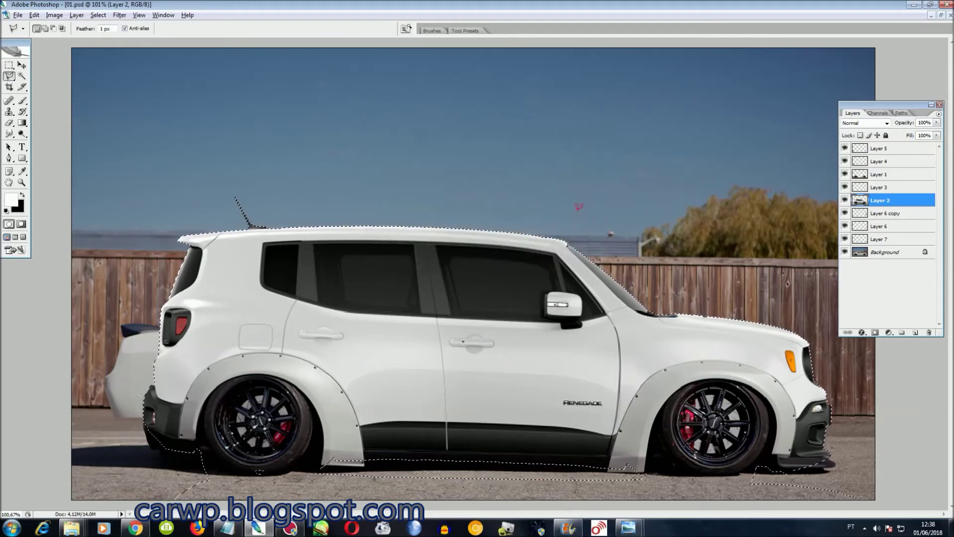
key(ctrl+d)
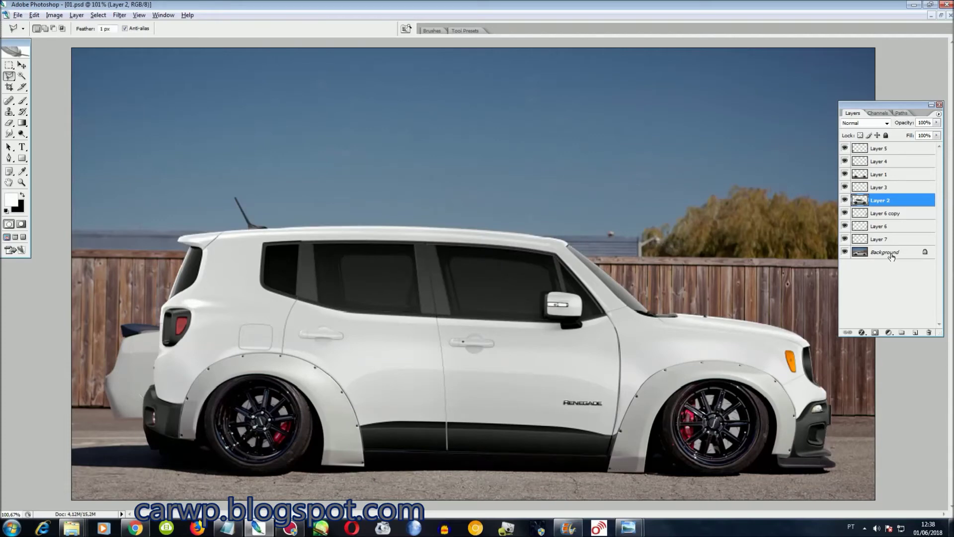
click(890, 253)
Zoom in and marquee a wooden fence strip, saving the selection and narrowing it slightly.
key(ctrl+plus)
key(ctrl+plus)
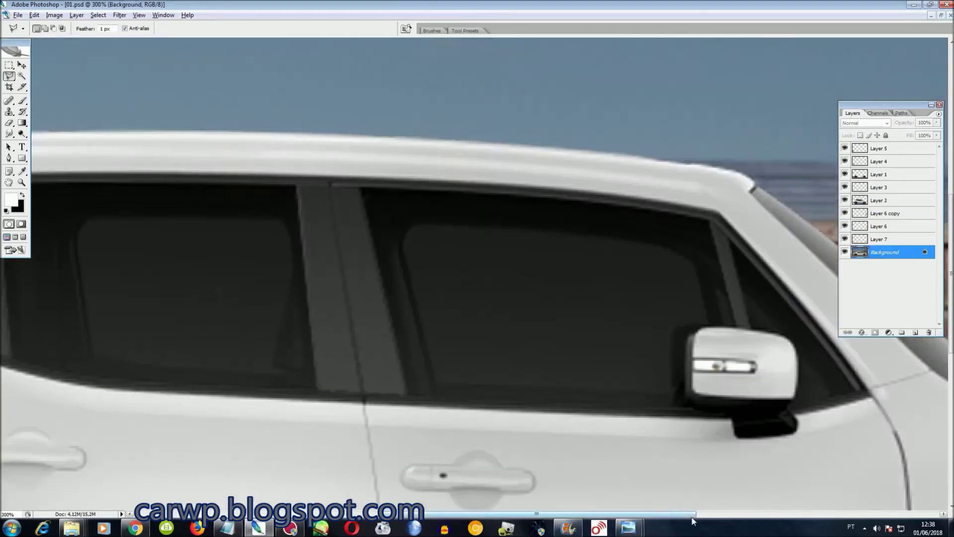
drag(621, 513, 382, 513)
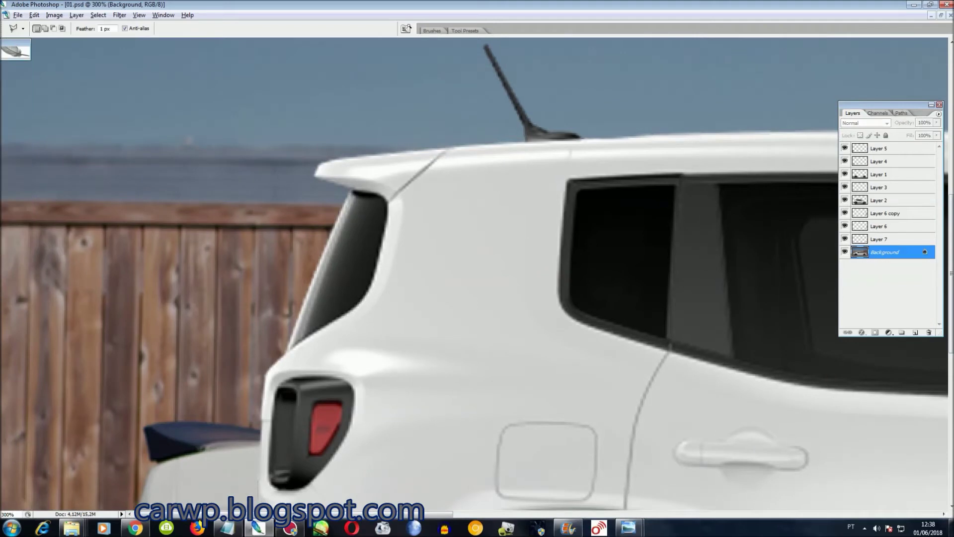
scroll(477, 273, down, 5)
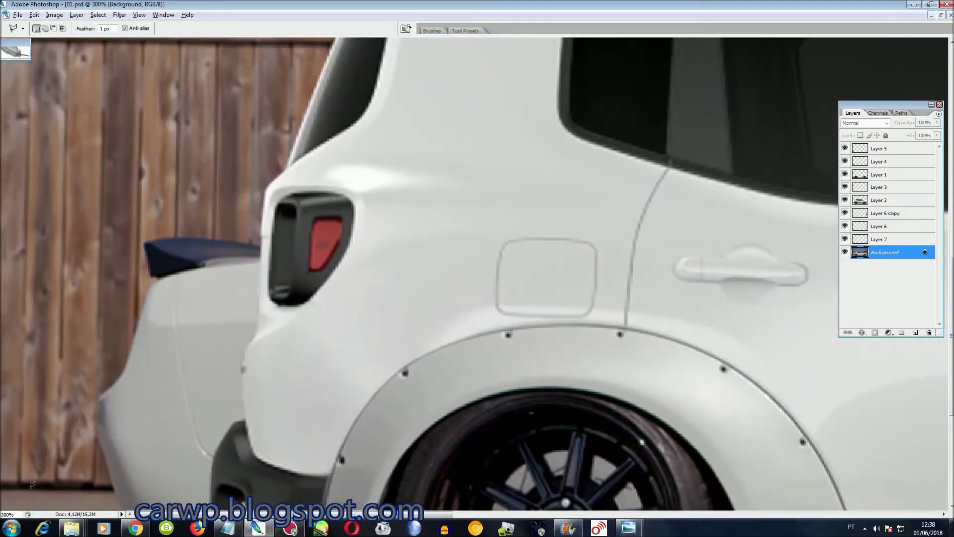
key(m)
scroll(60, 51, up, 8)
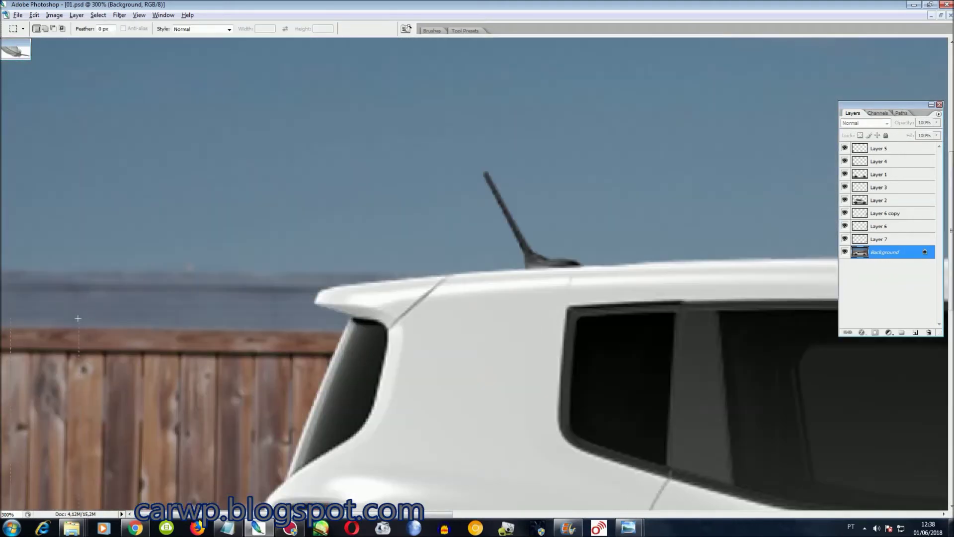
scroll(104, 344, down, 2)
scroll(105, 344, down, 6)
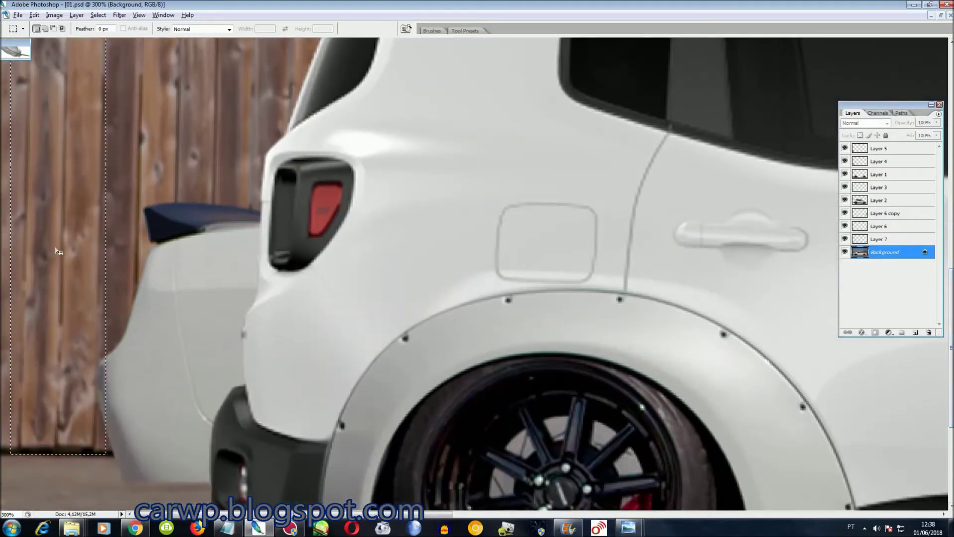
right_click(59, 248)
click(105, 291)
key(Return)
right_click(47, 299)
click(90, 415)
drag(106, 226, 98, 225)
key(Return)
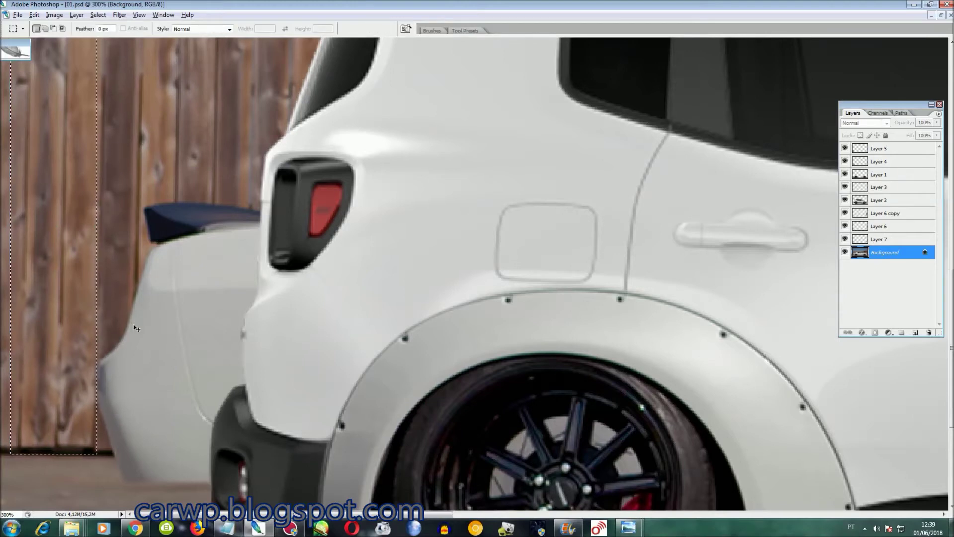
Copy the fence strip to a layer, slide it over the white car, and add two copies further right.
key(ctrl+j)
key(ctrl+t)
drag(59, 325, 134, 327)
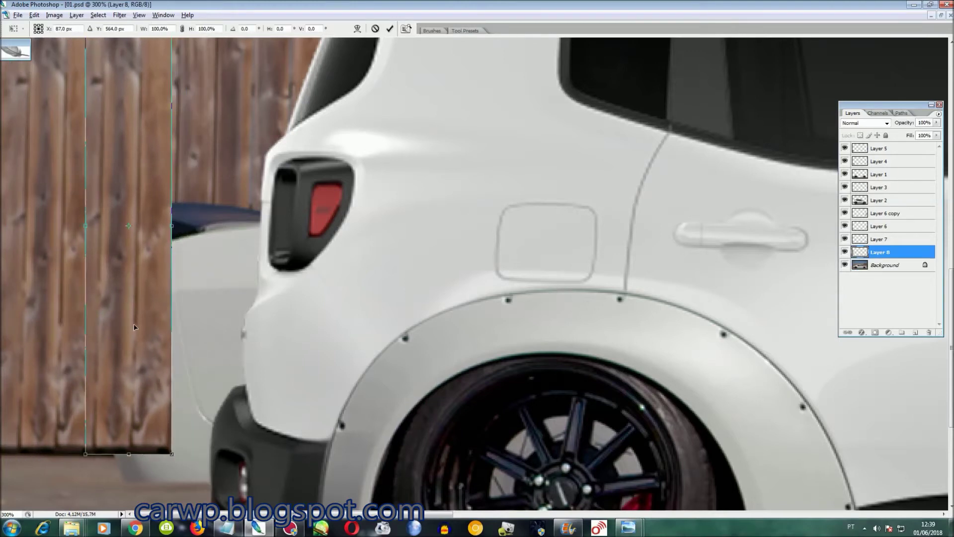
key(Right)
key(Right)
key(Right)
key(Return)
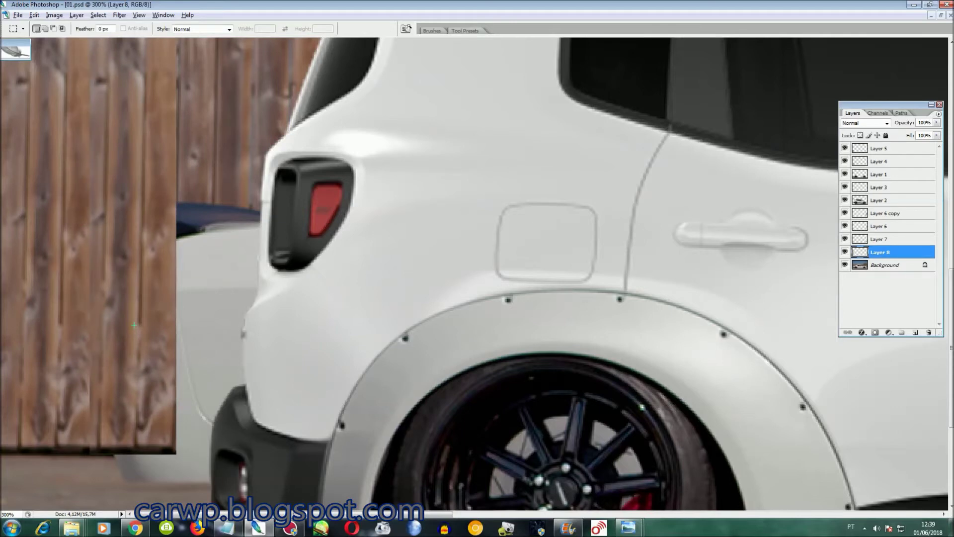
key(ctrl+j)
key(ctrl+t)
key(shift+Right)
key(shift+Right)
key(shift+Right)
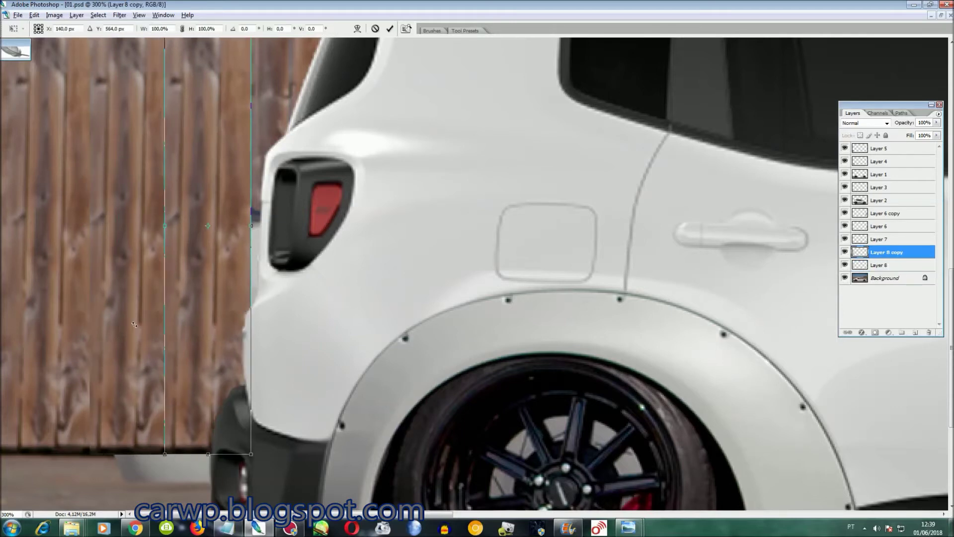
key(Return)
key(ctrl+j)
key(ctrl+t)
key(shift+Right)
key(shift+Right)
key(shift+Right)
key(shift+Right)
key(shift+Right)
key(Return)
key(ctrl+0)
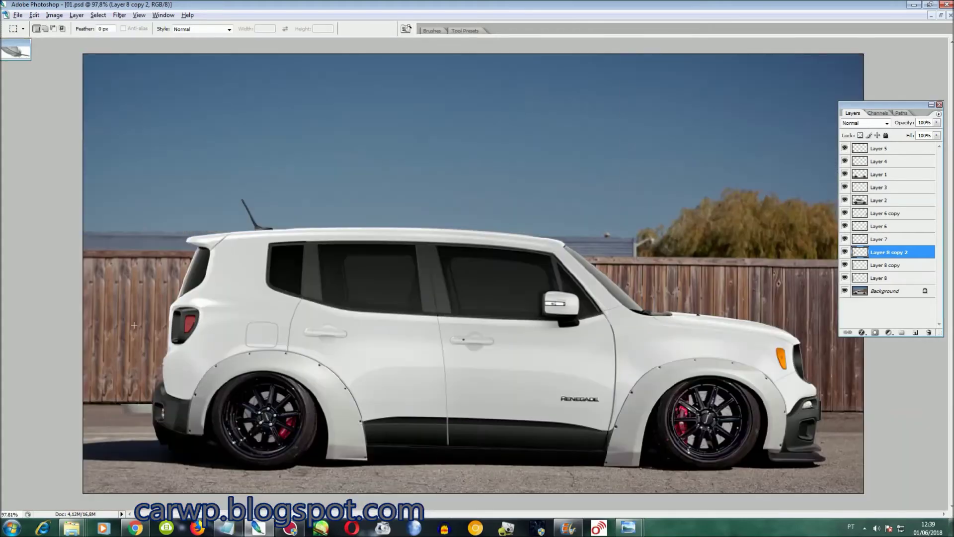
On the Background layer at 300% zoom, marquee a pavement strip beside the Jeep's rear.
click(889, 292)
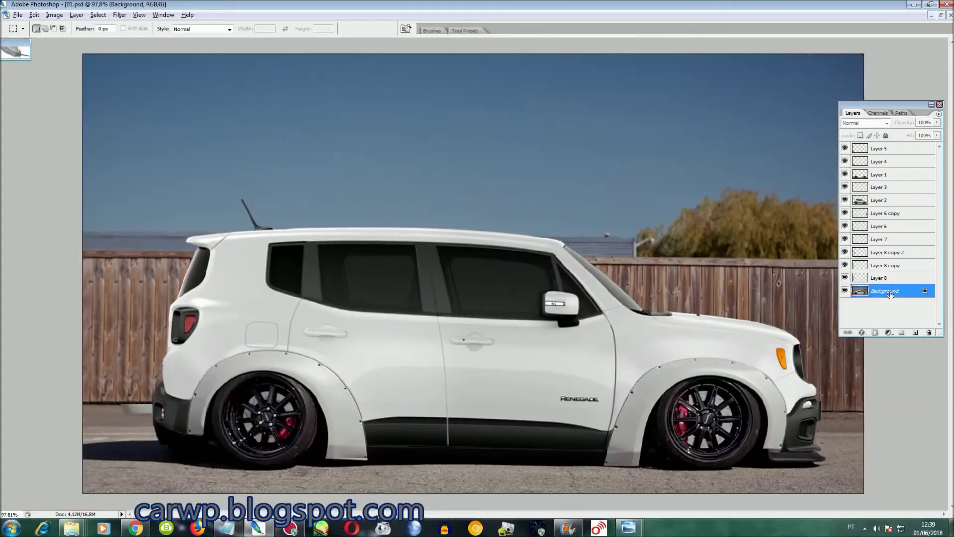
key(ctrl+plus)
key(ctrl+plus)
key(ctrl+plus)
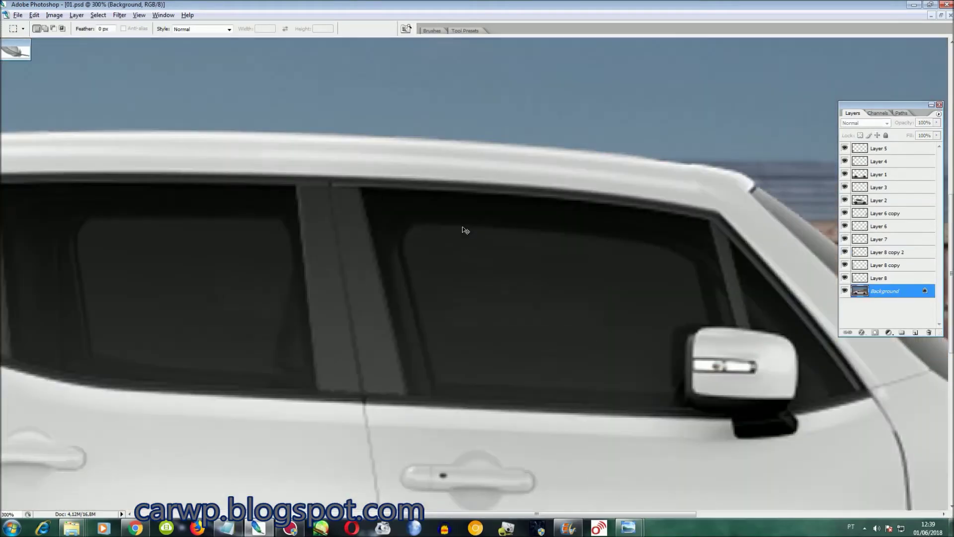
scroll(474, 278, left, 5)
scroll(474, 278, left, 5)
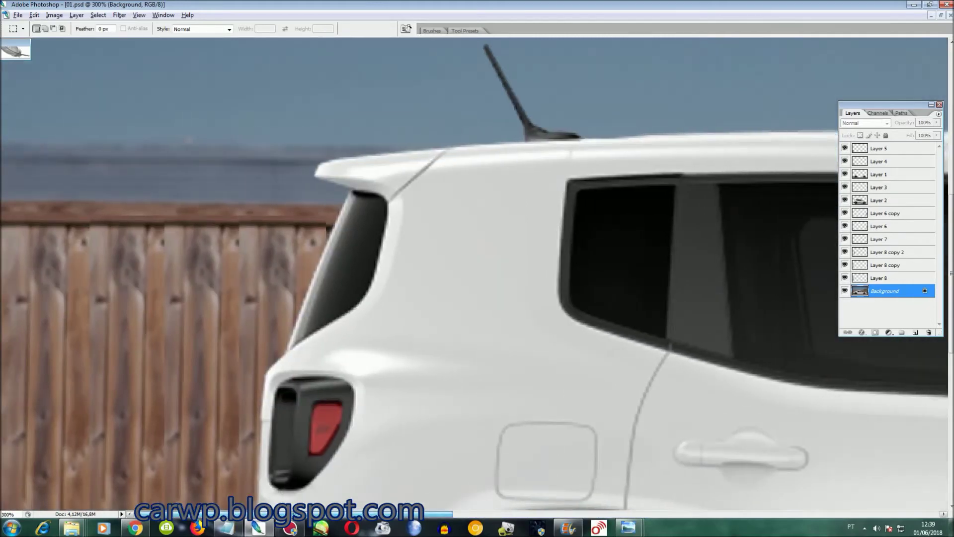
scroll(474, 279, left, 5)
scroll(477, 273, down, 10)
scroll(477, 274, up, 2)
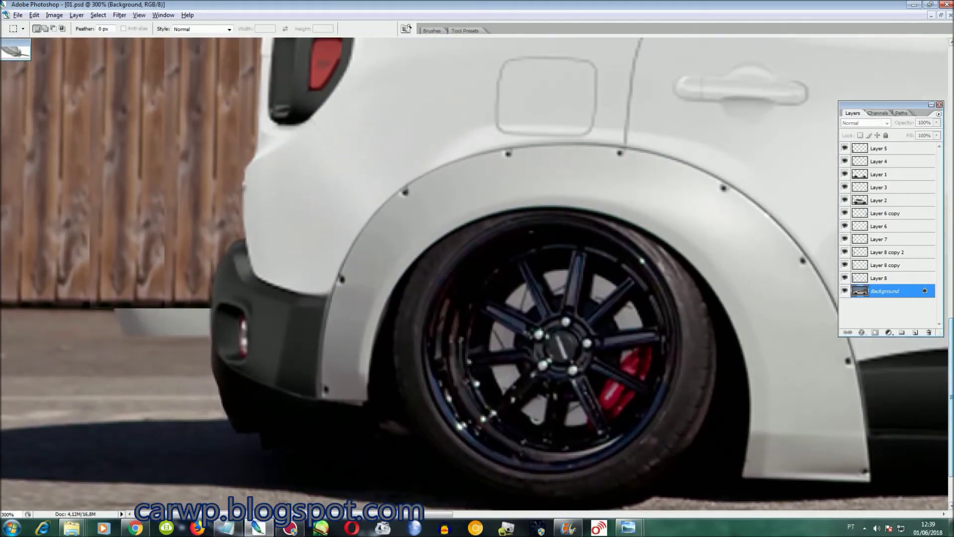
drag(107, 306, 110, 380)
Copy the pavement strip right under the bumper and add a duplicate shifted left.
key(ctrl+j)
key(ctrl+t)
key(shift+Right)
key(shift+Right)
key(shift+Right)
key(shift+Right)
key(shift+Right)
key(shift+Right)
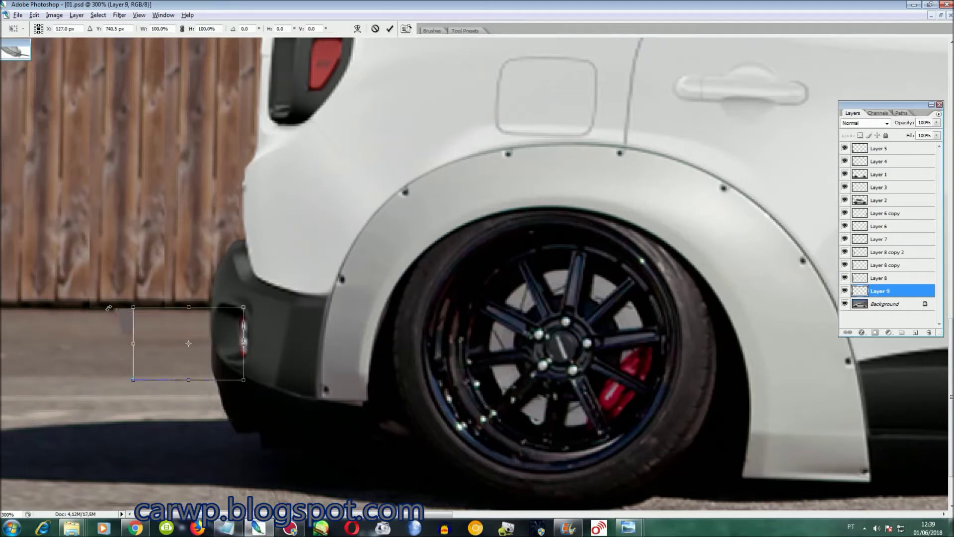
key(Return)
key(ctrl+j)
key(ctrl+t)
key(shift+Left)
key(shift+Left)
key(shift+Left)
key(shift+Left)
key(Return)
key(ctrl+0)
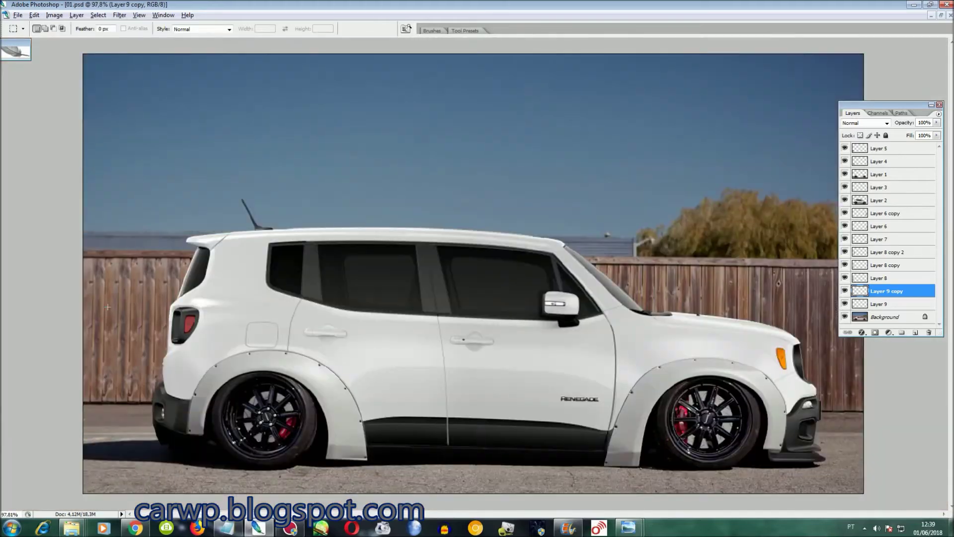
click(939, 105)
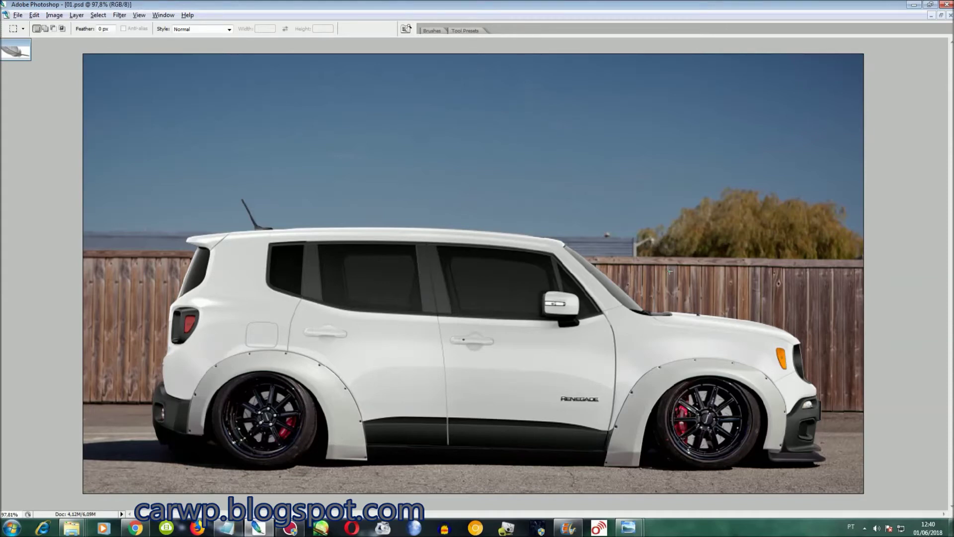
Load the saved car selection and add the second saved car channel to it.
click(98, 15)
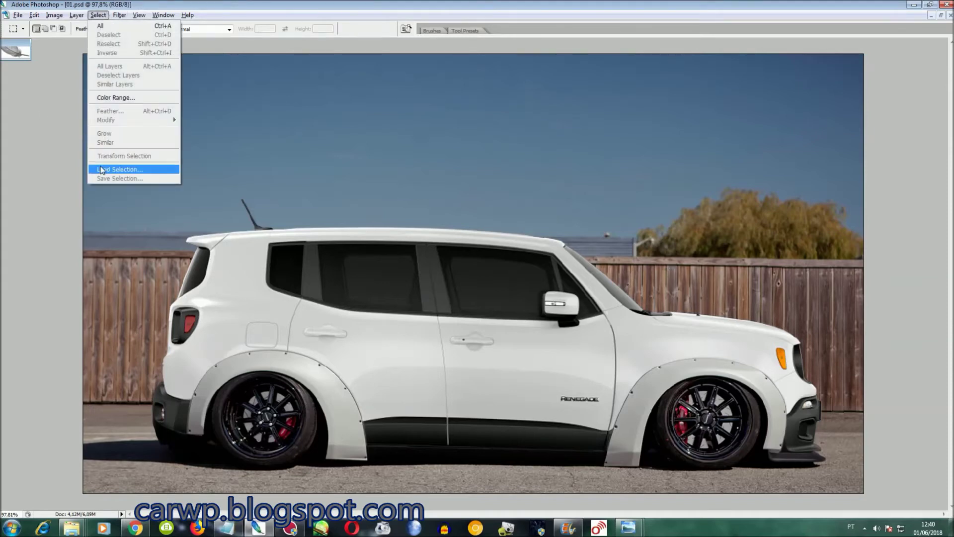
click(107, 170)
click(557, 152)
click(98, 15)
click(112, 178)
click(472, 176)
click(443, 193)
click(386, 225)
click(557, 152)
Subtract the ground from the front bumper to the bottom-left corner with the Polygonal Lasso.
key(l)
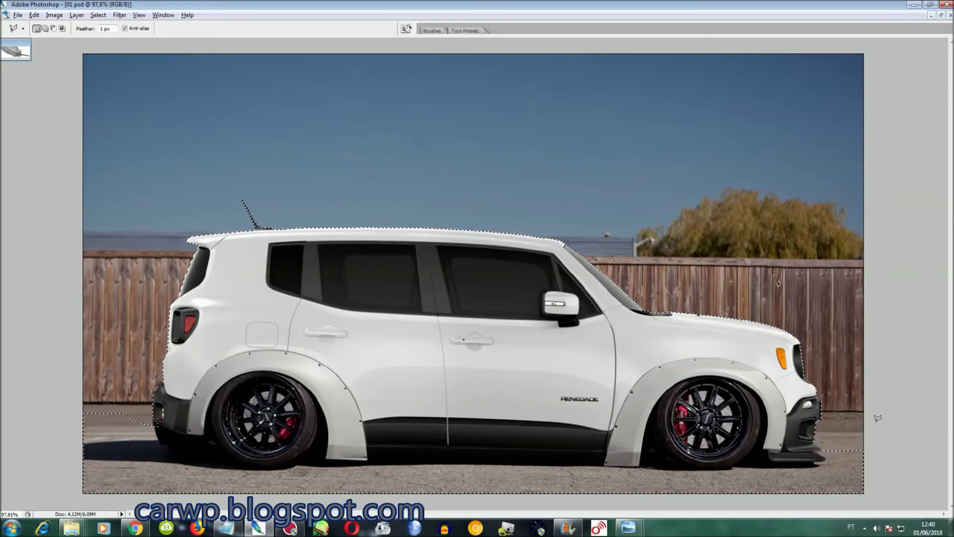
shift+click(874, 415)
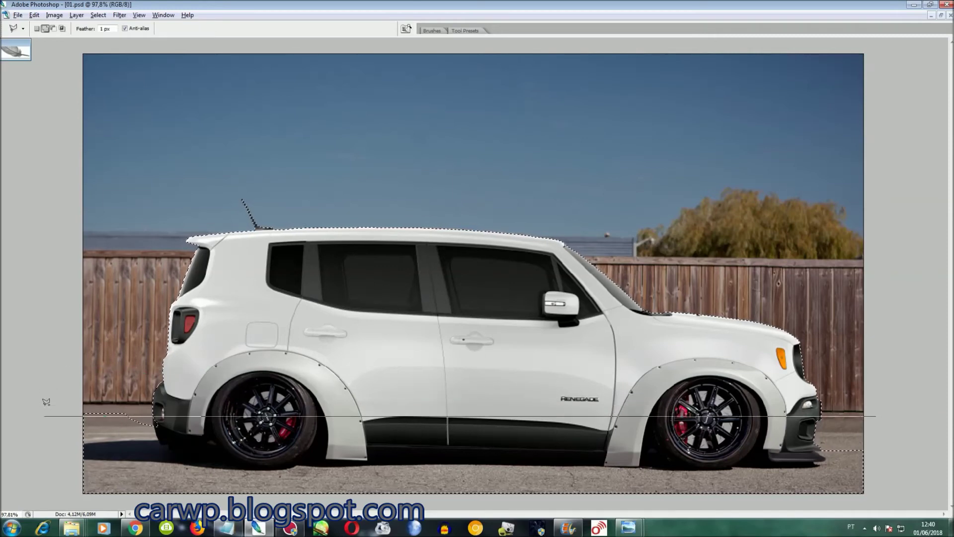
key(Escape)
click(868, 414)
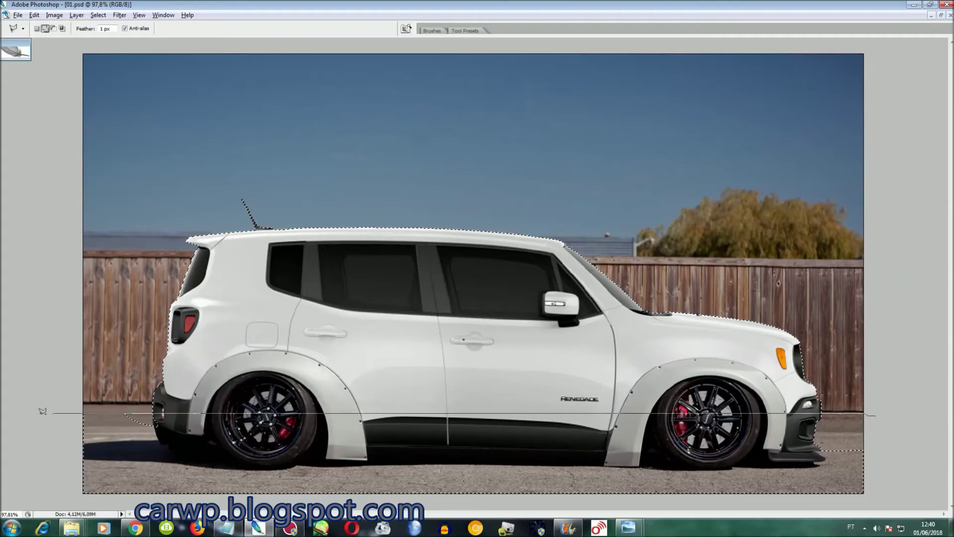
click(70, 496)
click(875, 414)
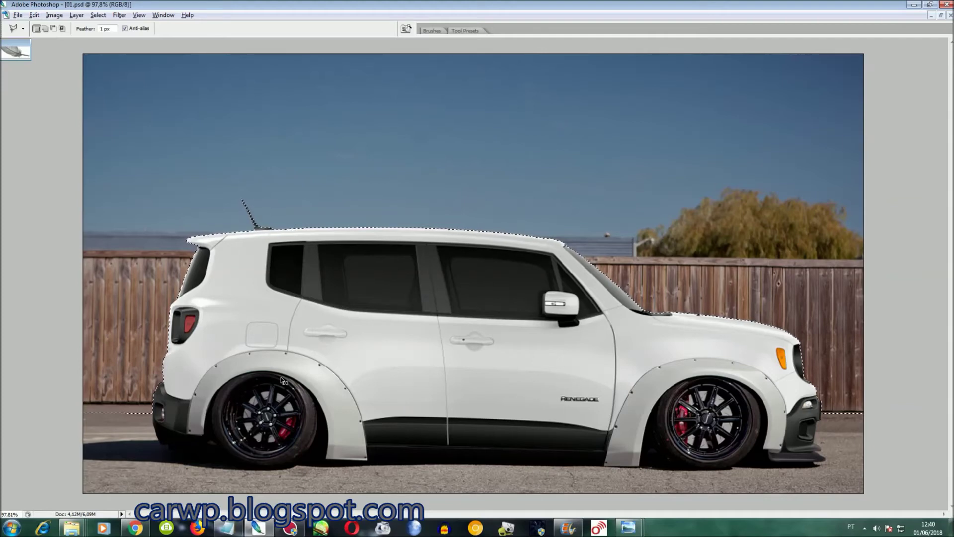
key(ctrl+plus)
key(ctrl+plus)
Cut the mirror light and the fog lamp out of the car selection.
key(ctrl+plus)
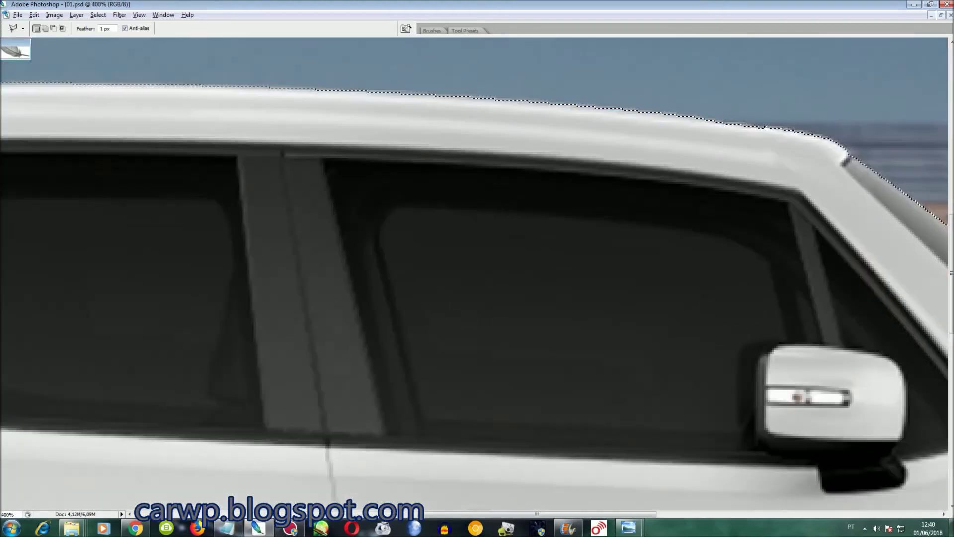
key(ctrl+plus)
drag(596, 514, 645, 514)
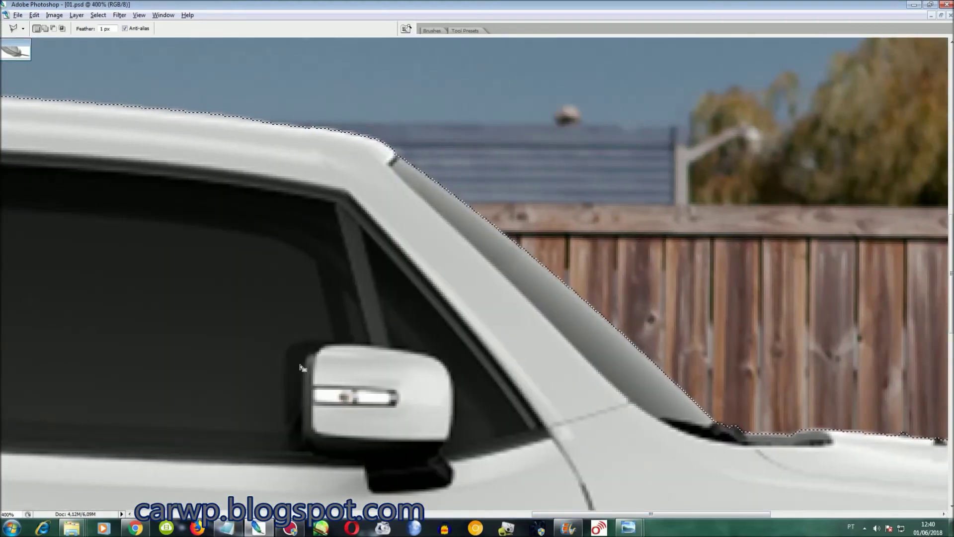
alt+click(395, 394)
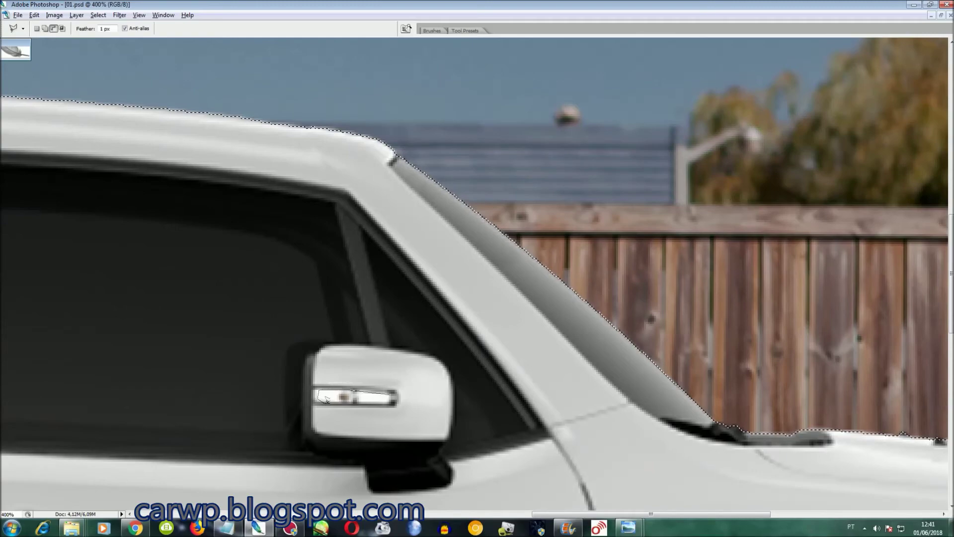
scroll(622, 255, right, 5)
scroll(622, 255, down, 3)
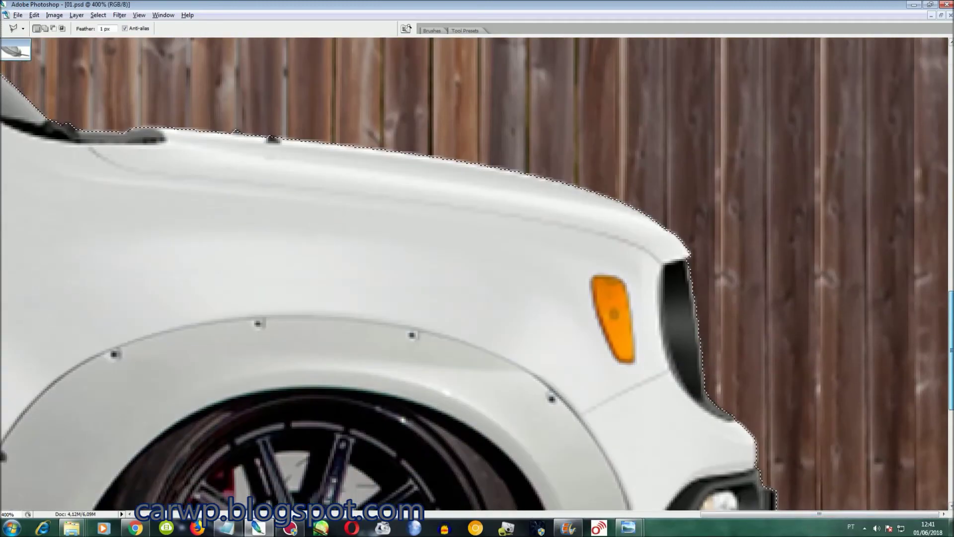
key(alt)
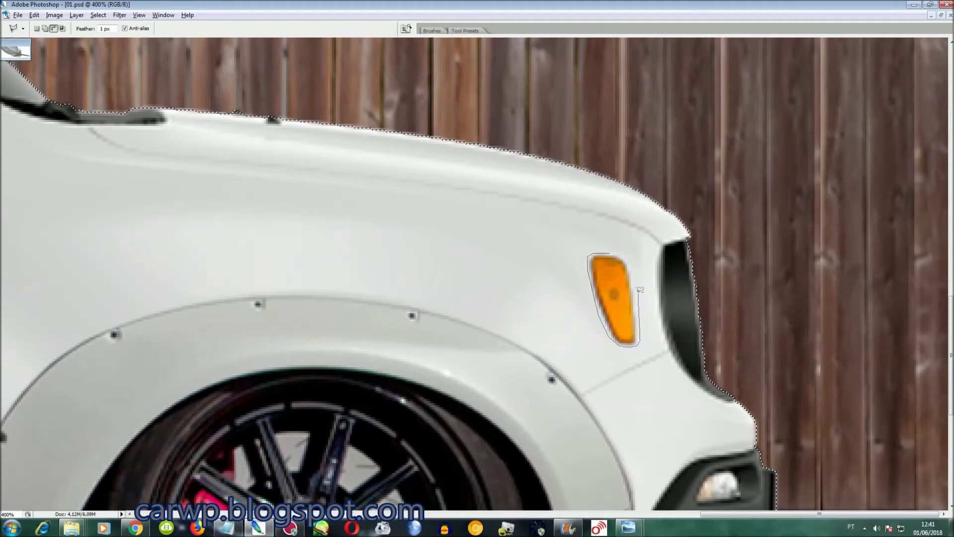
drag(622, 247, 622, 247)
key(ctrl+plus)
scroll(795, 318, down, 5)
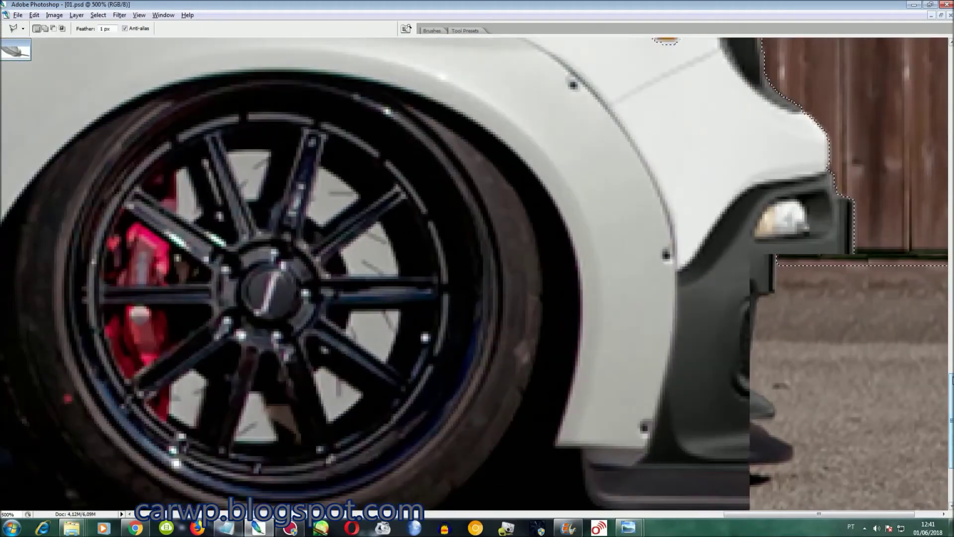
scroll(945, 378, up, 1)
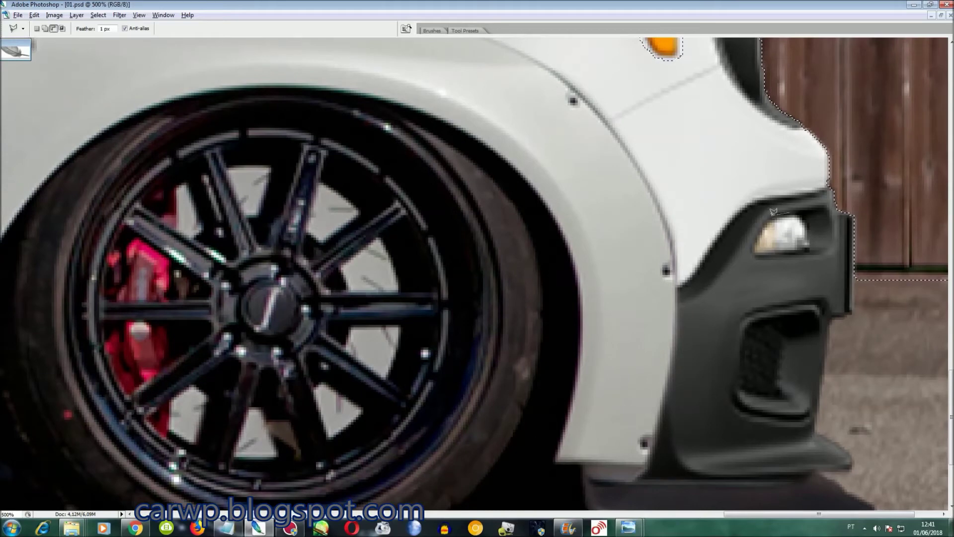
drag(804, 212, 804, 214)
Add the red brake calipers to the selection, subtracting the wheel spokes that cross them.
drag(176, 167, 172, 375)
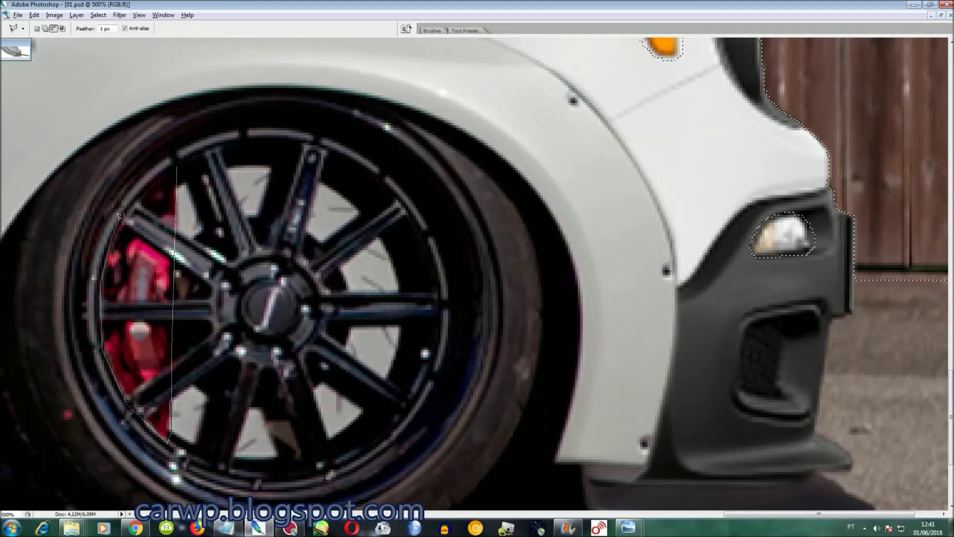
drag(166, 161, 169, 165)
drag(176, 228, 125, 185)
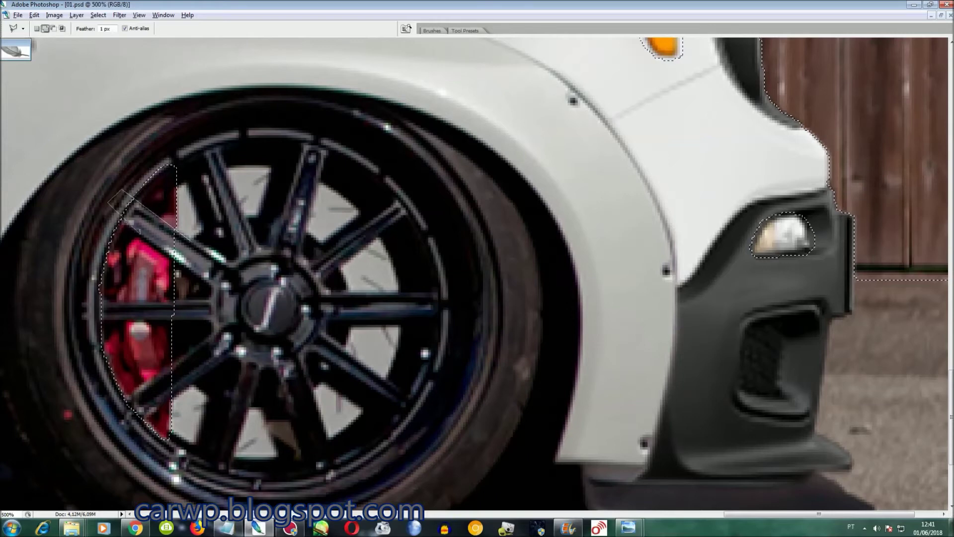
click(176, 229)
click(71, 311)
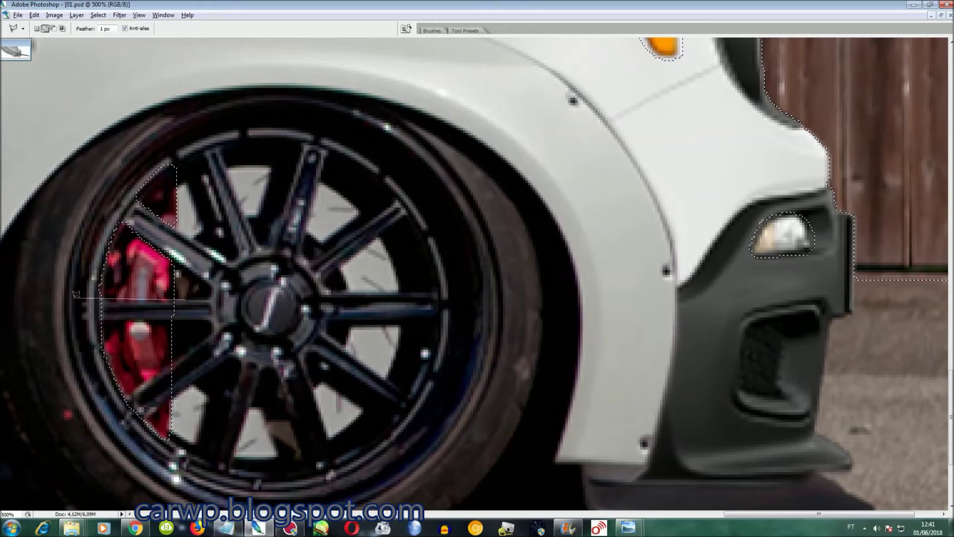
double_click(183, 314)
click(187, 355)
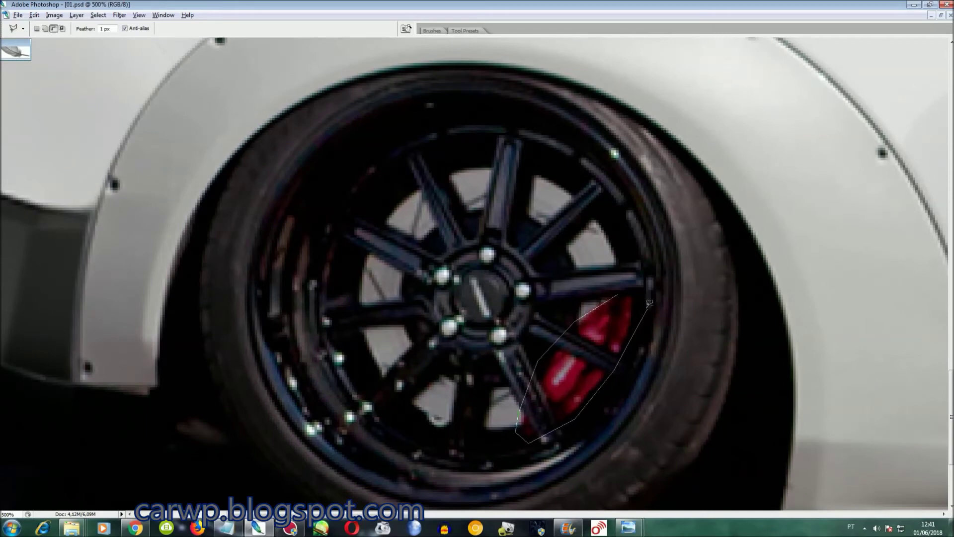
click(636, 284)
click(544, 314)
click(628, 365)
click(619, 375)
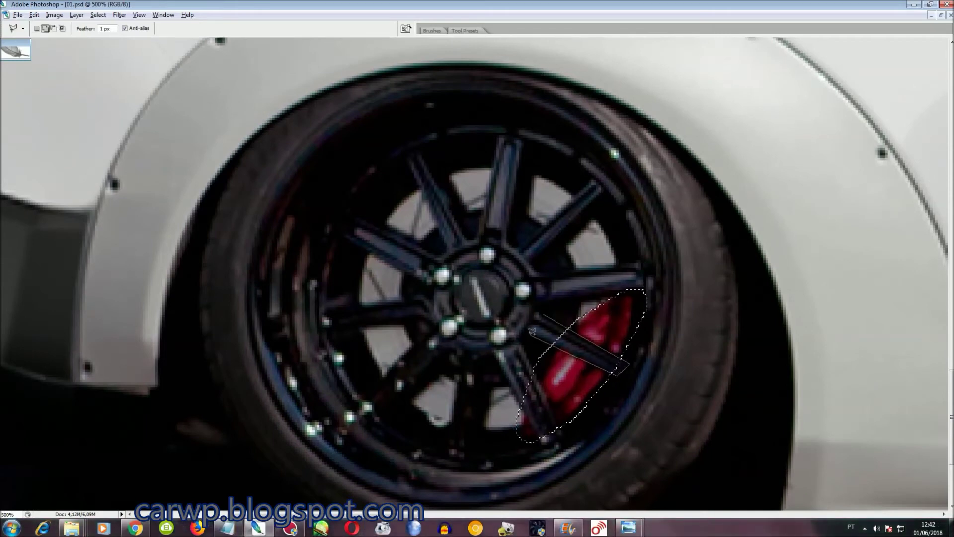
double_click(496, 322)
Outline the red tail-light lens into the selection and view the whole car.
scroll(301, 416, left, 5)
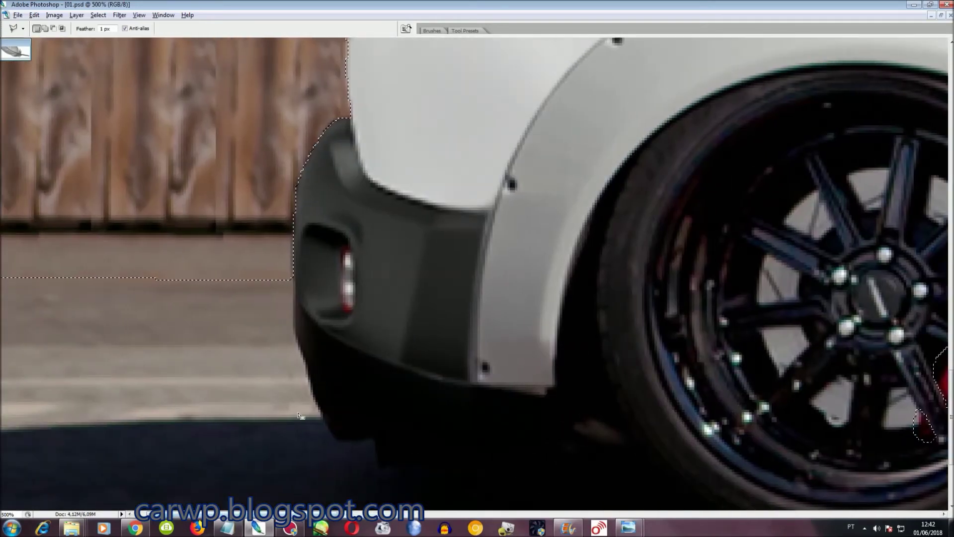
key(ctrl+plus)
alt+click(315, 238)
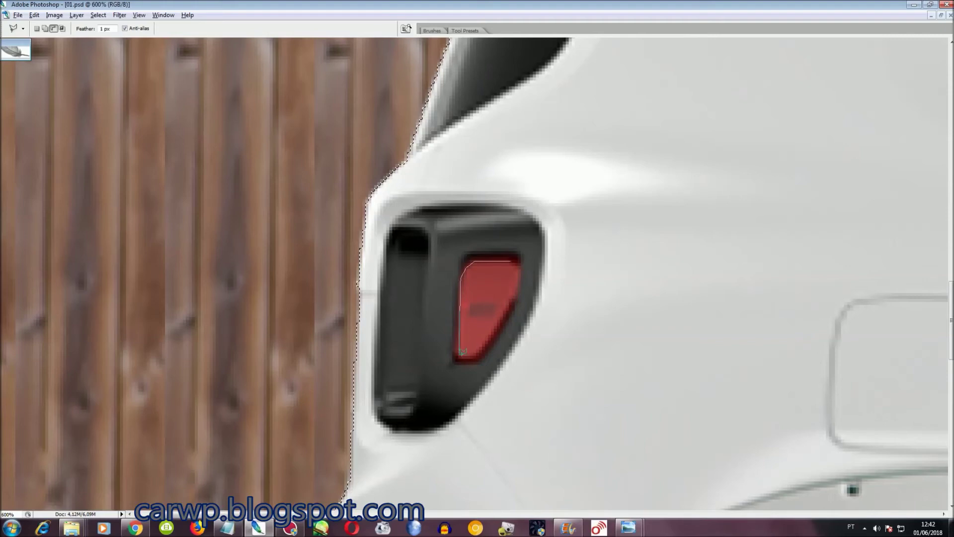
click(519, 260)
key(ctrl+0)
right_click(292, 333)
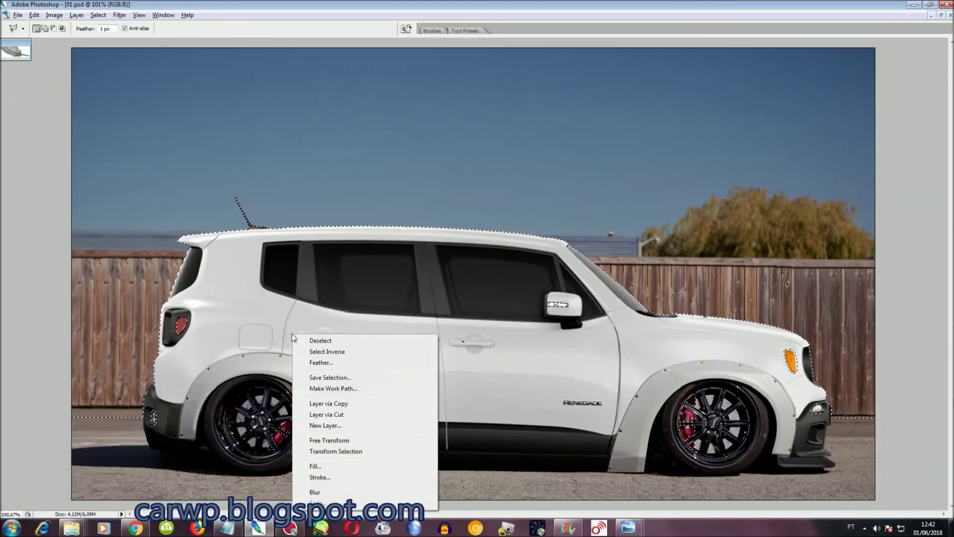
Save the car selection, then begin a Polygonal Lasso outline along the rear bumper and below it.
click(359, 377)
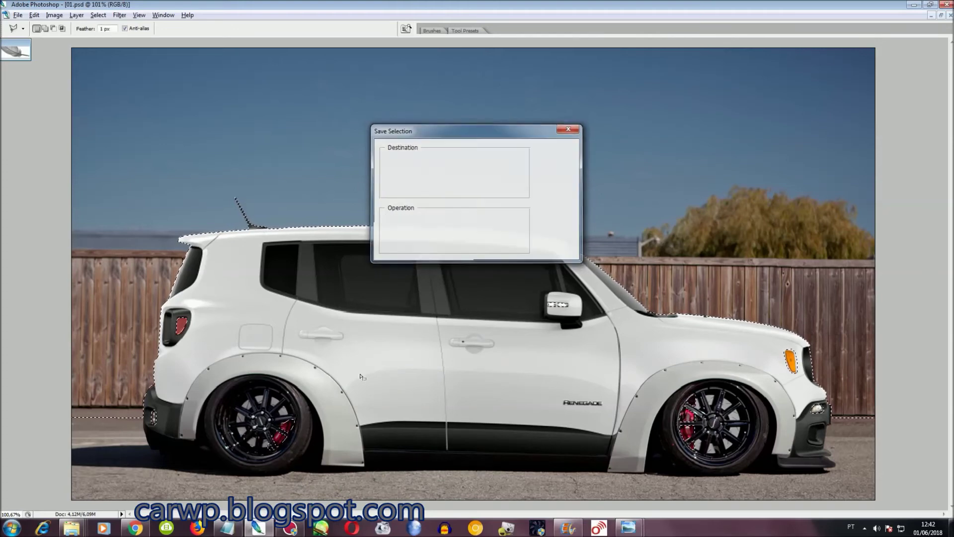
key(Return)
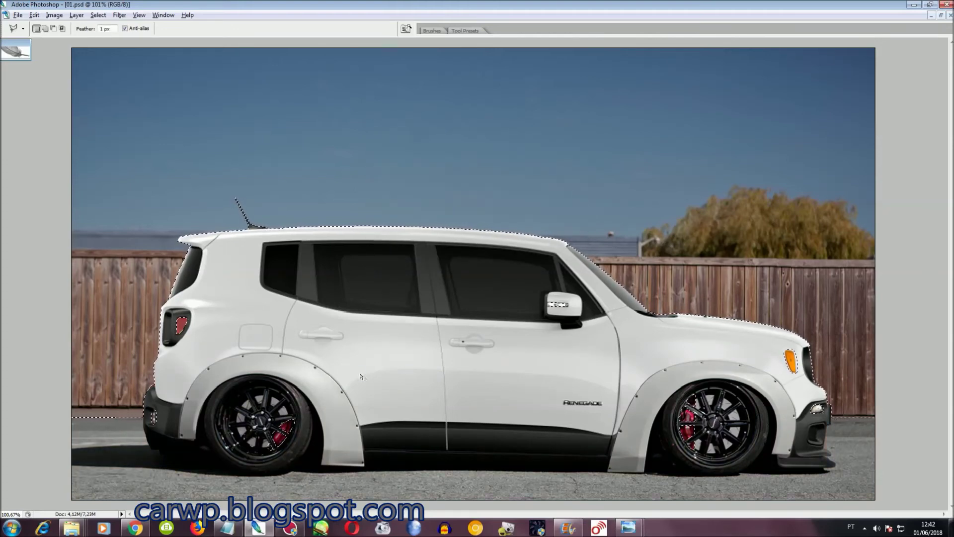
key(ctrl+plus)
key(ctrl+plus)
key(ctrl+plus)
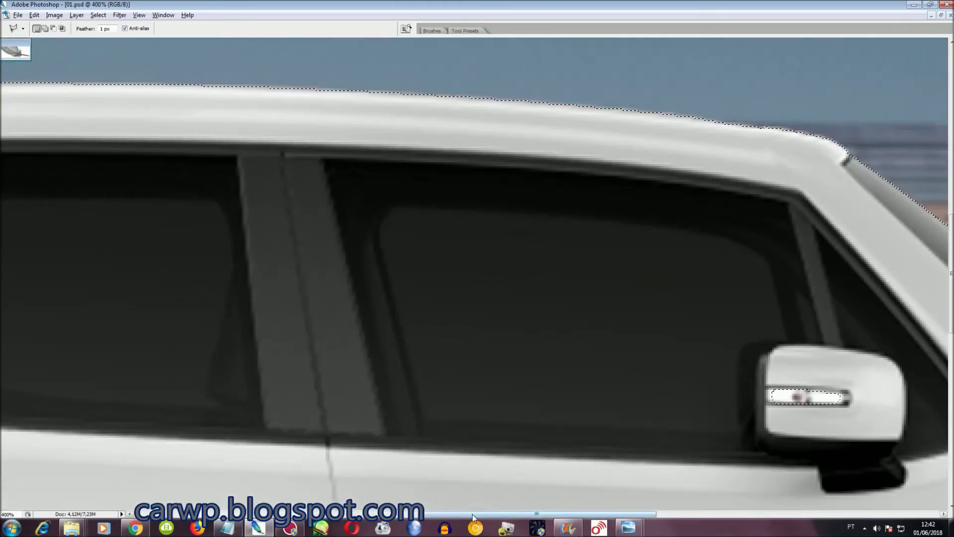
drag(472, 517, 298, 514)
scroll(298, 514, down, 5)
scroll(298, 514, down, 1)
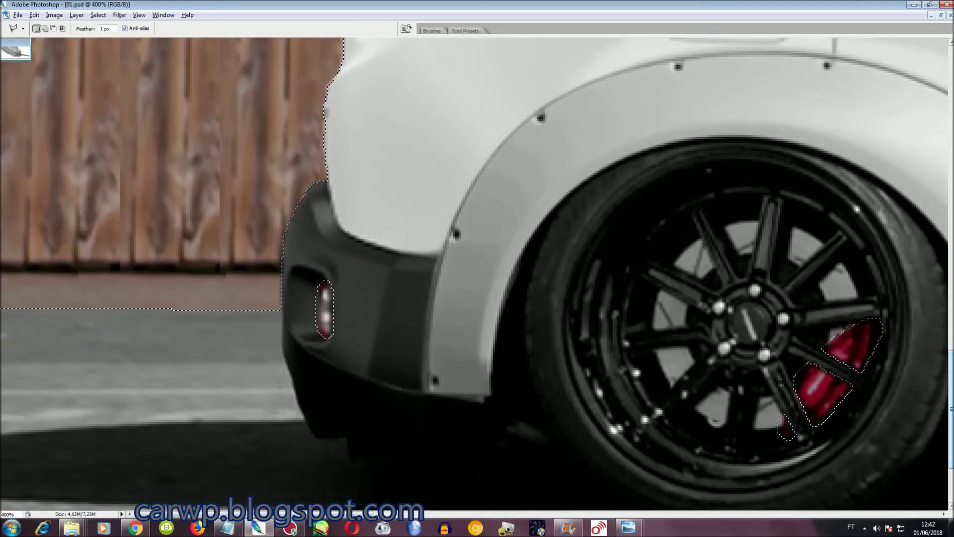
key(ctrl+plus)
click(291, 139)
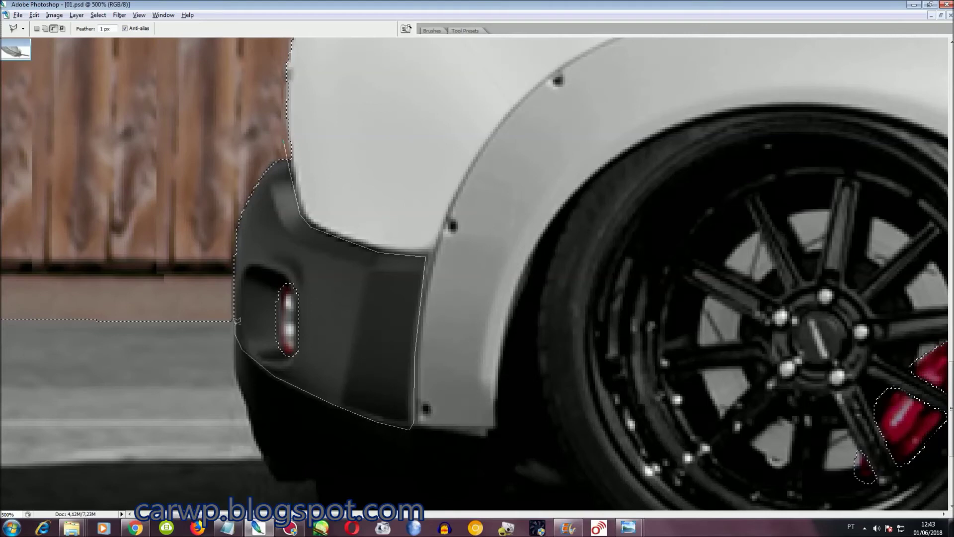
key(ctrl+minus)
key(ctrl+minus)
key(ctrl+minus)
key(ctrl+minus)
click(46, 400)
Leave only the rear bumper selected and darken it by lowering Hue/Saturation Lightness.
click(885, 506)
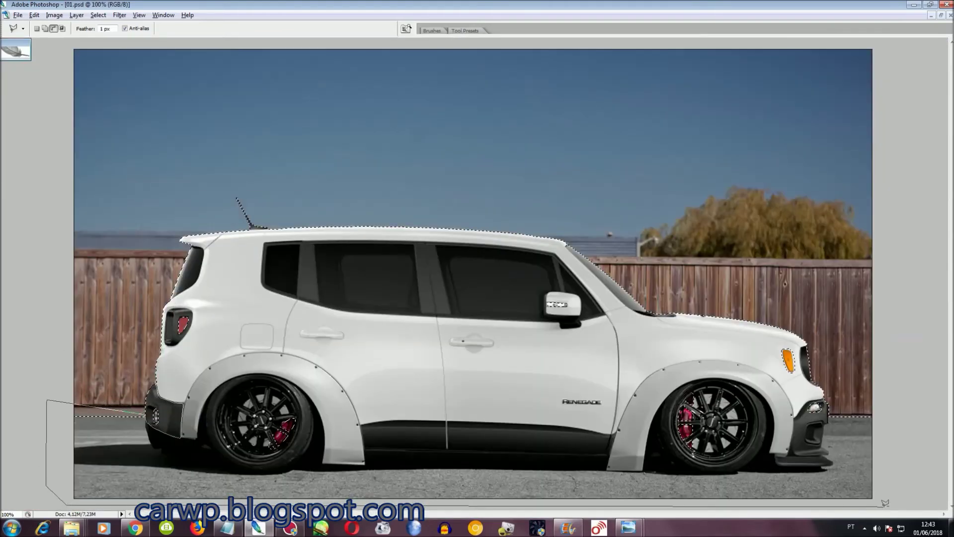
click(928, 352)
click(875, 185)
click(738, 121)
double_click(106, 269)
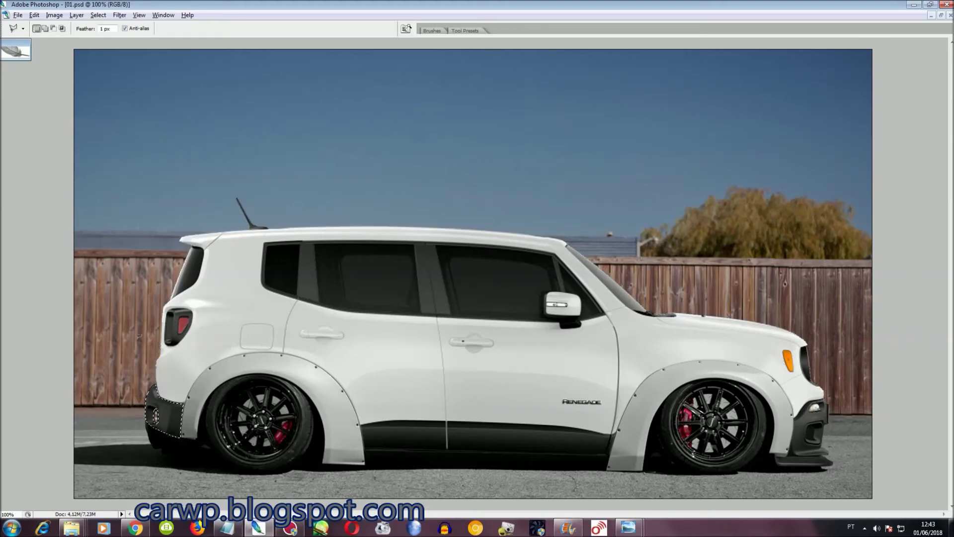
key(ctrl+u)
drag(139, 202, 128, 201)
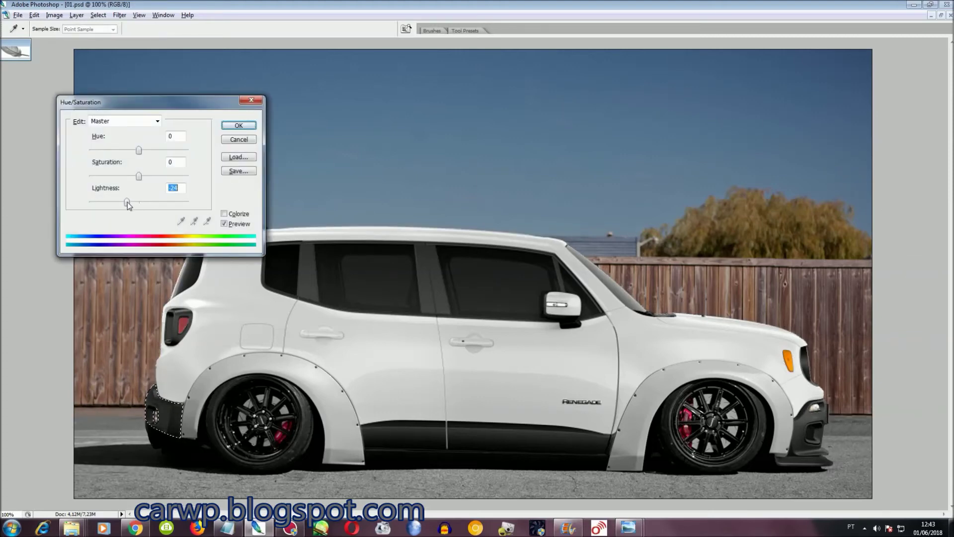
click(76, 15)
Add a Levels adjustment layer with midtones set to 0,63.
click(214, 127)
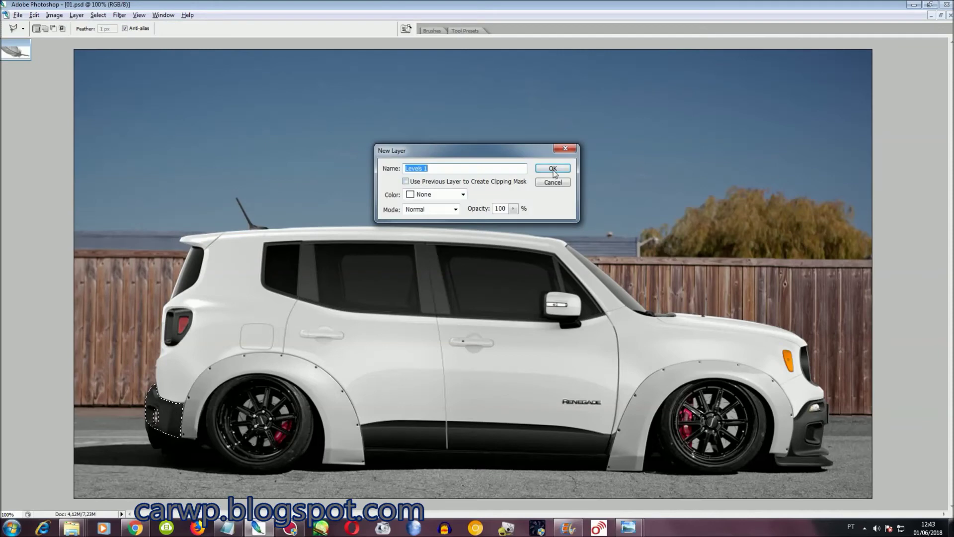
key(Return)
drag(150, 153, 170, 152)
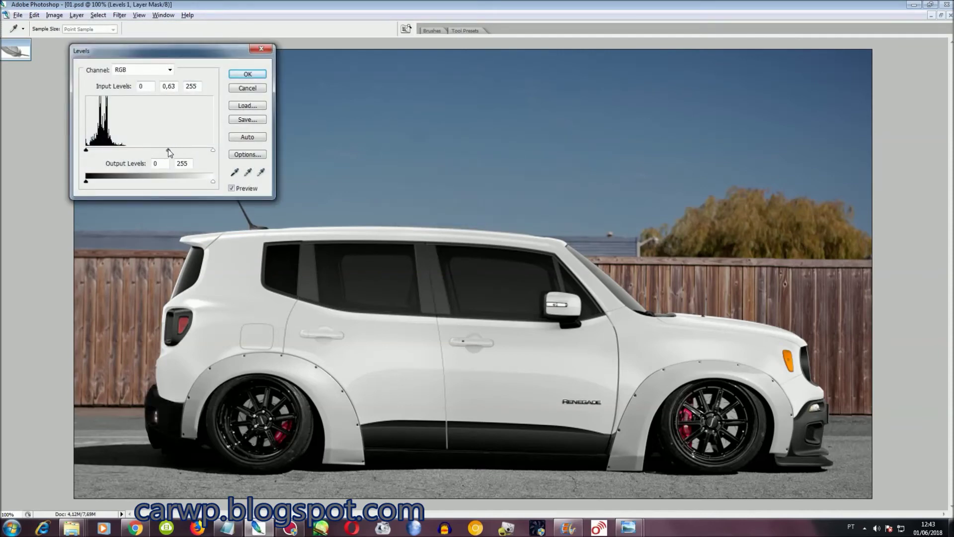
click(247, 74)
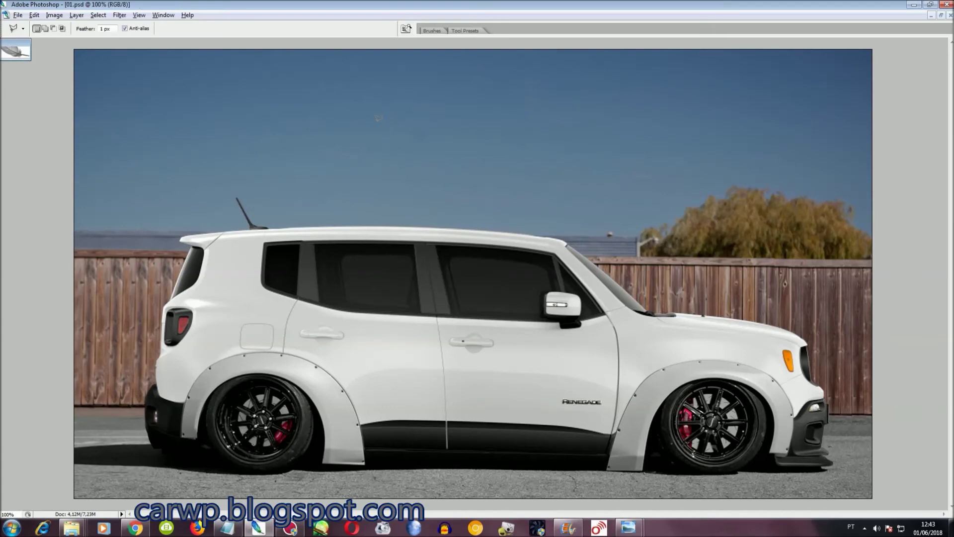
Reload the saved 'Dodge Down' selection and zoom in on the front bumper corner.
click(97, 15)
click(114, 159)
click(555, 153)
key(ctrl+plus)
key(ctrl+plus)
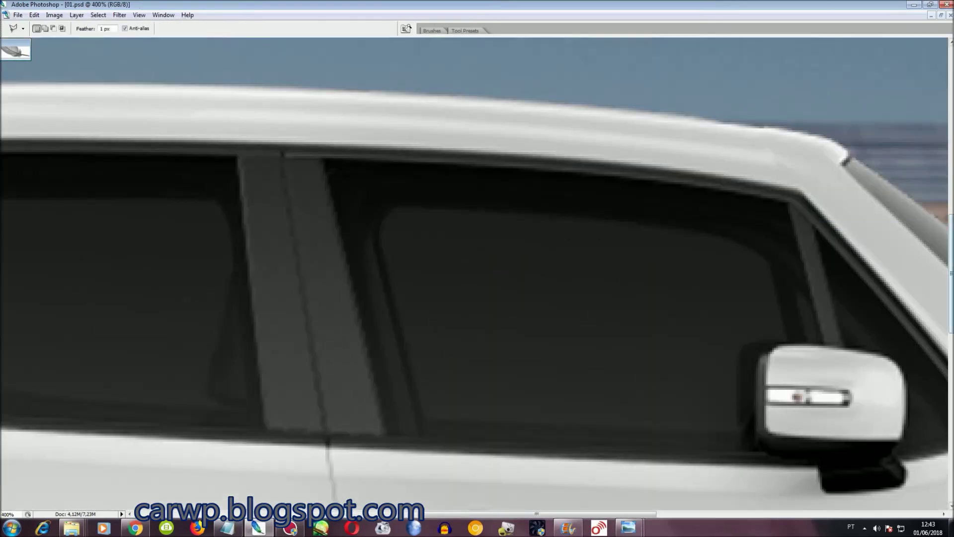
key(ctrl+plus)
scroll(477, 273, down, 10)
key(ctrl+minus)
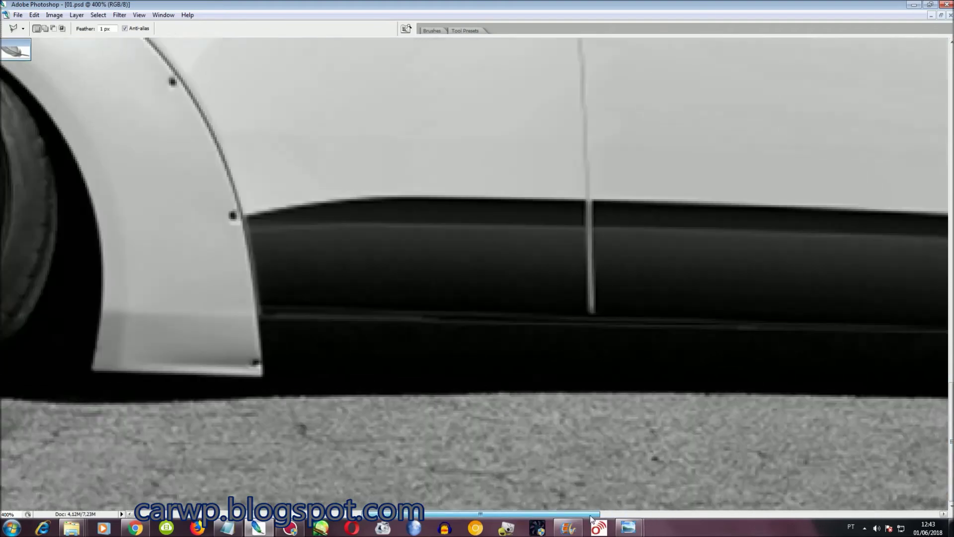
scroll(298, 486, left, 10)
key(ctrl+plus)
key(ctrl+plus)
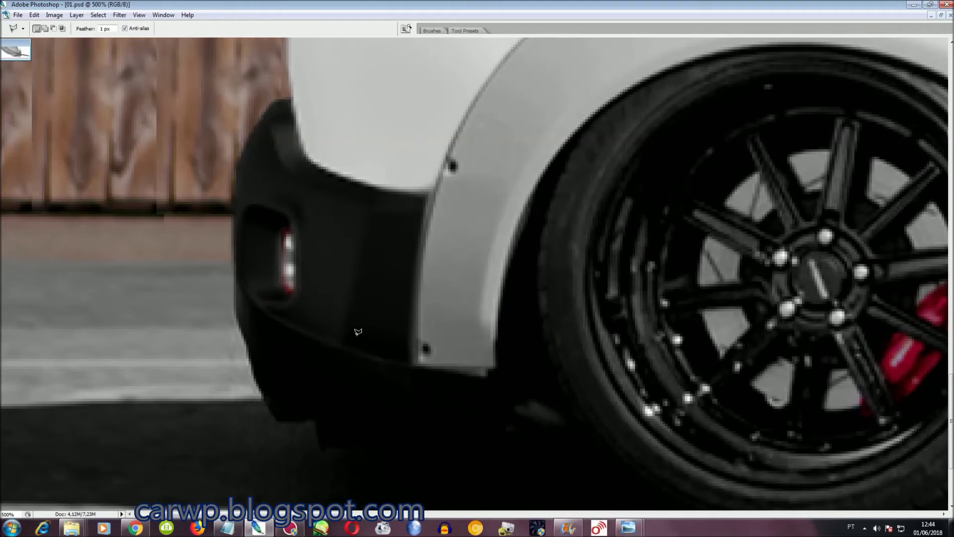
scroll(358, 333, up, 2)
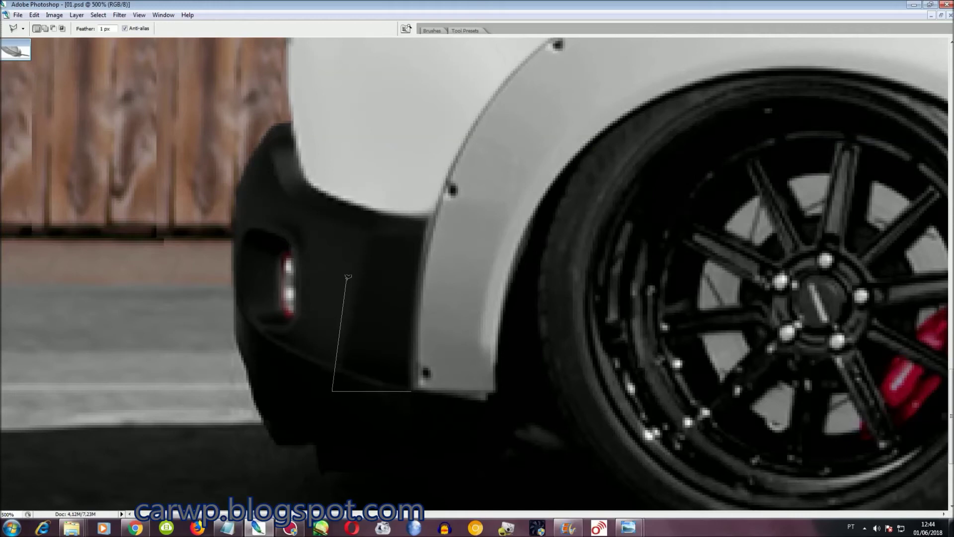
Skew a black bumper patch into place, smudge it, and merge it into the image.
click(411, 383)
key(ctrl+t)
right_click(382, 237)
click(432, 281)
drag(375, 440, 365, 447)
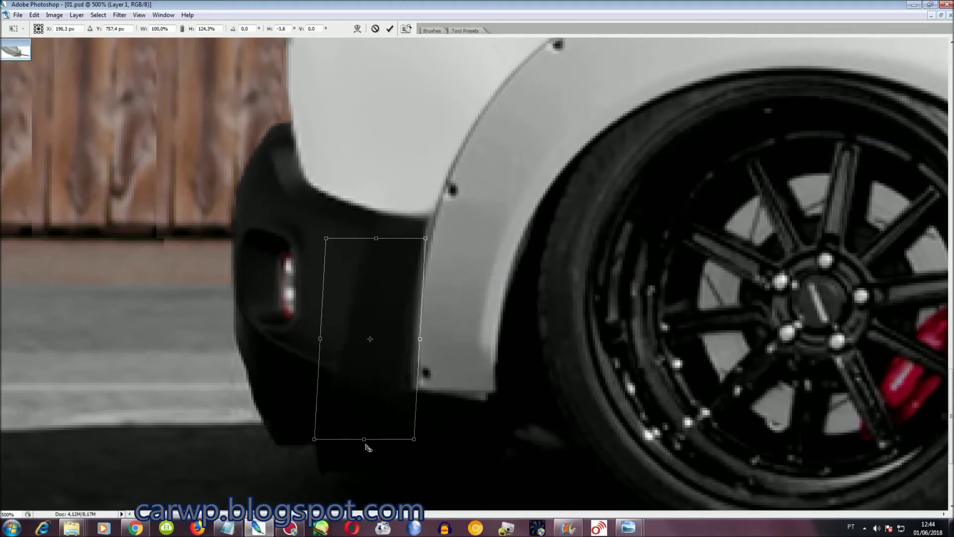
key(Return)
key(r)
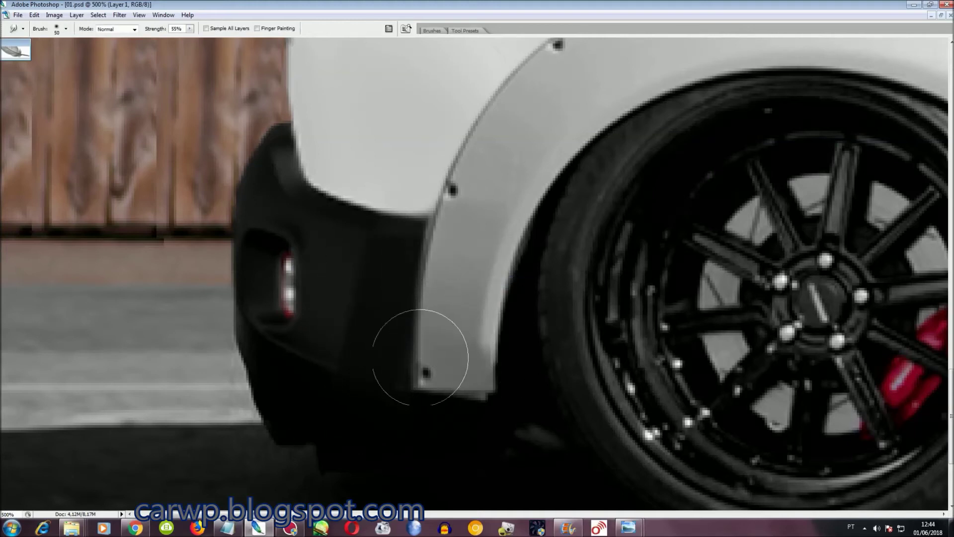
scroll(451, 388, up, 2)
key(ctrl+e)
key(l)
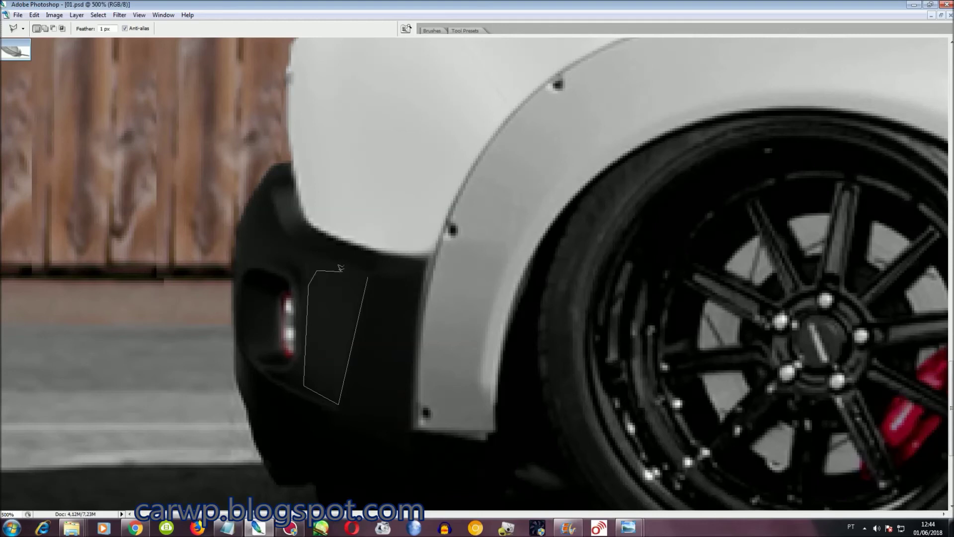
Copy another bumper patch to Layer 1, enlarge it over the front reflector, and smudge its edge.
key(ctrl+j)
key(ctrl+t)
drag(296, 410, 264, 430)
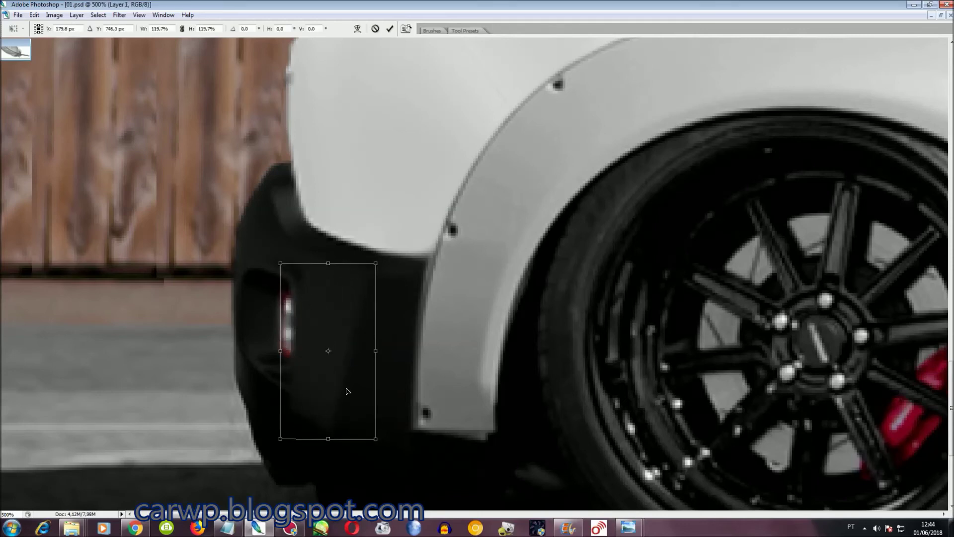
key(Return)
key(r)
drag(273, 398, 255, 382)
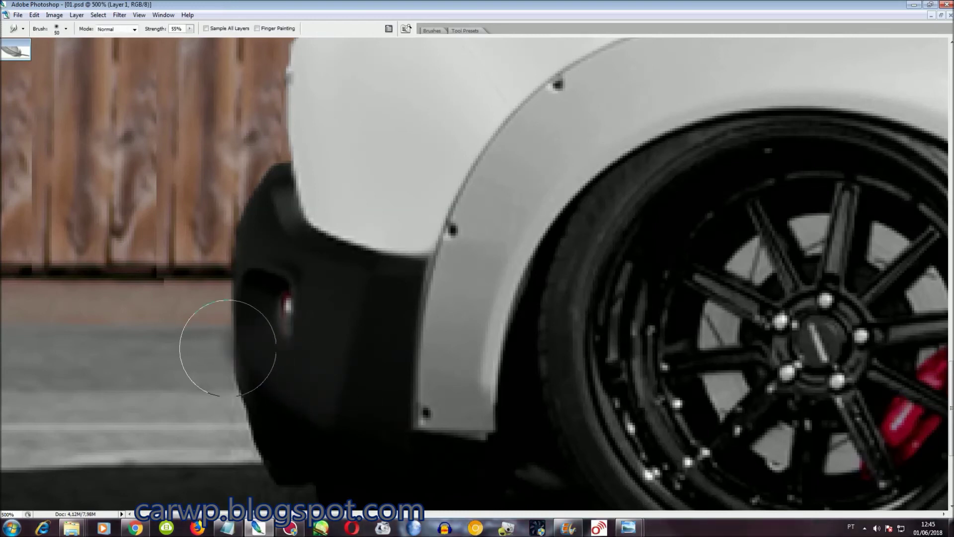
key(F7)
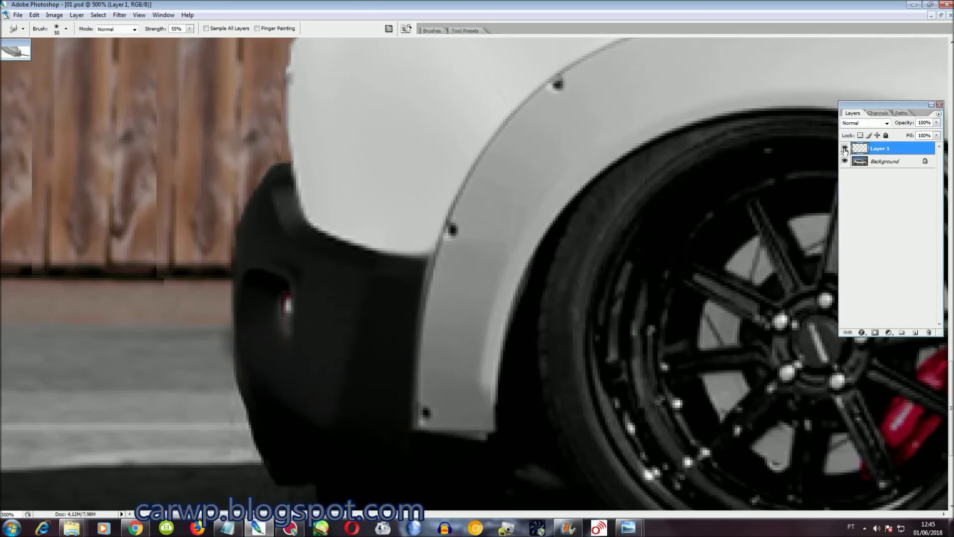
Lasso the wall and road beside the rear bumper with the patch layer hidden.
click(845, 148)
key(l)
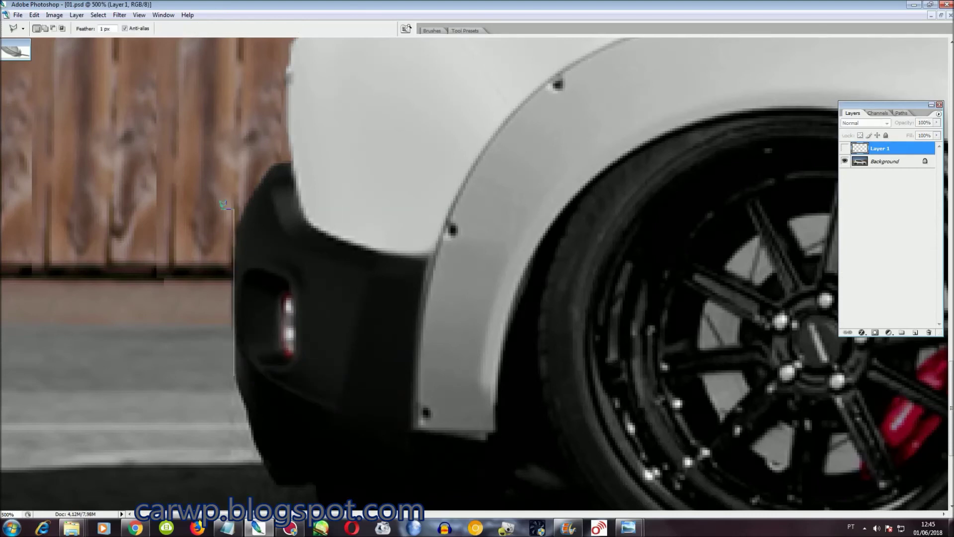
drag(160, 344, 199, 386)
click(845, 148)
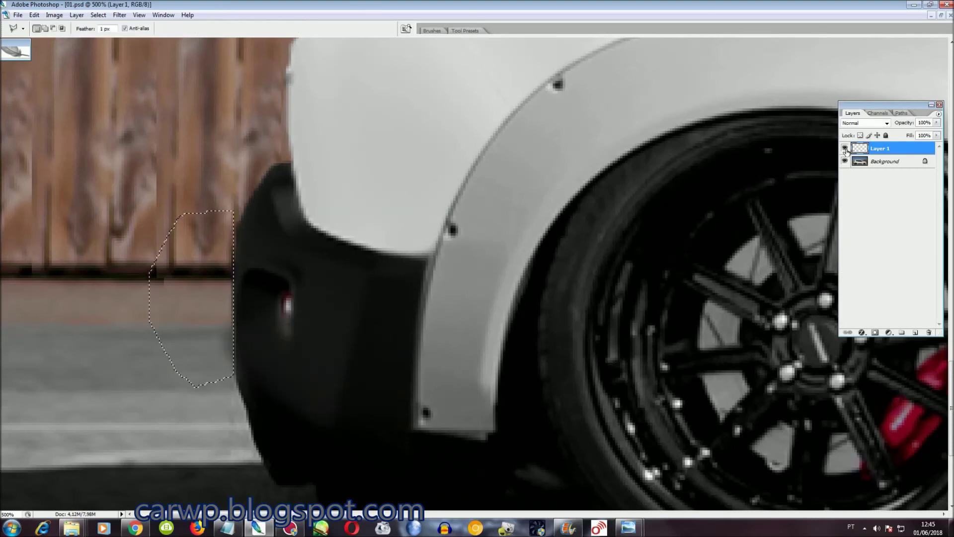
Copy that Background area to a new layer and stretch the fence patch slightly wider.
click(884, 161)
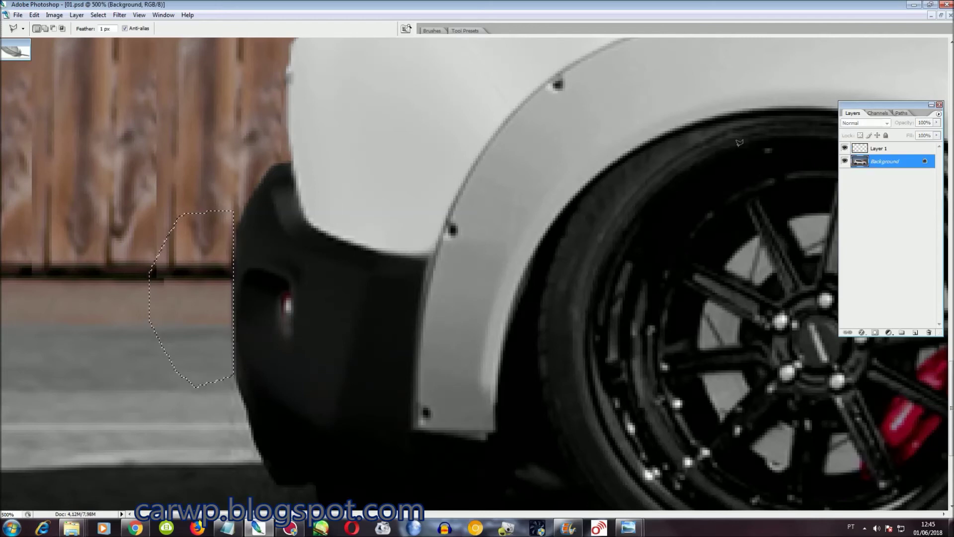
key(ctrl+j)
key(ctrl+t)
drag(246, 297, 256, 297)
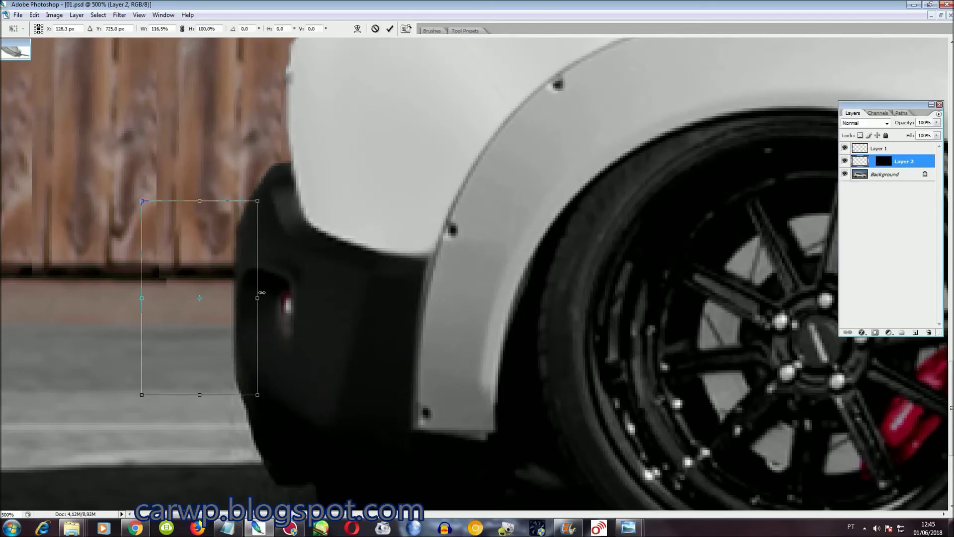
key(Return)
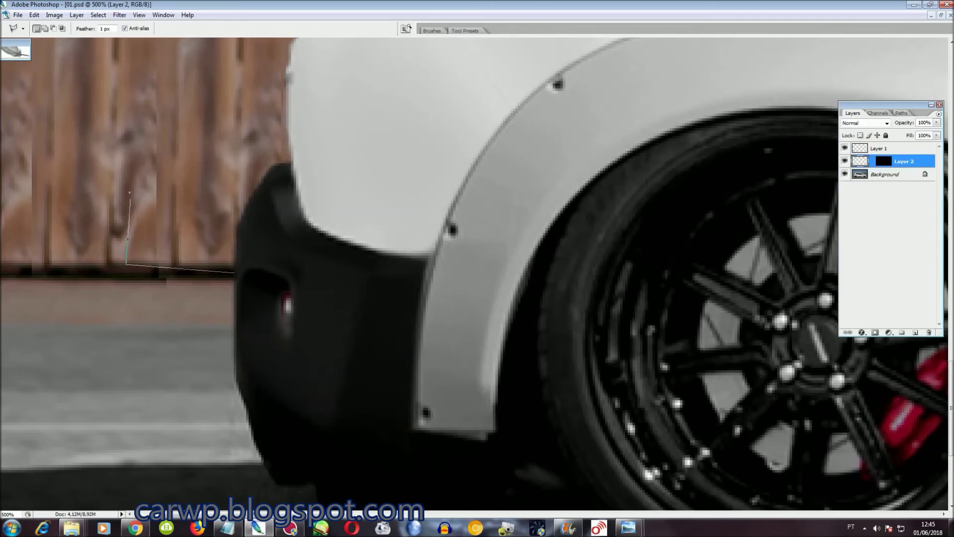
Outline the rear bumper opening, compare Layer 1 on and off, and fit the whole car.
click(844, 148)
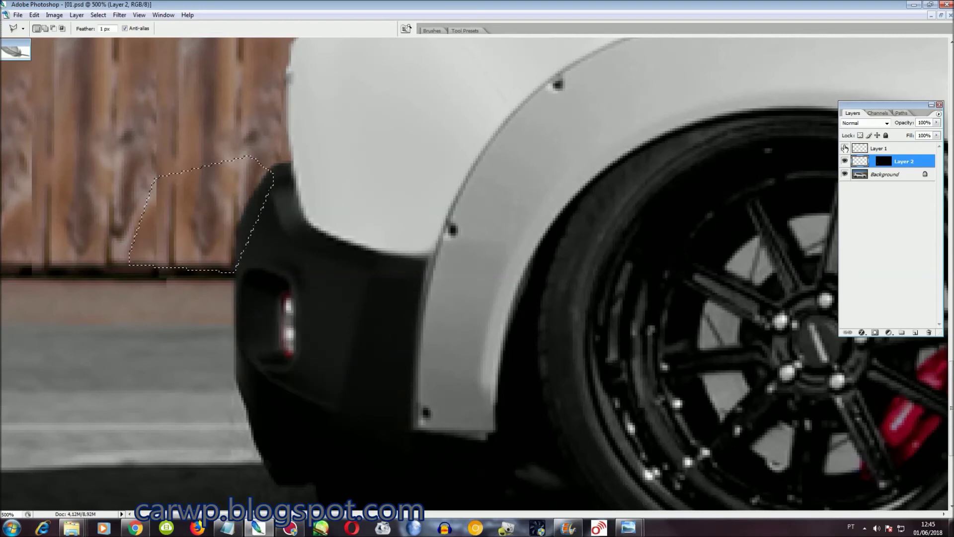
key(ctrl+d)
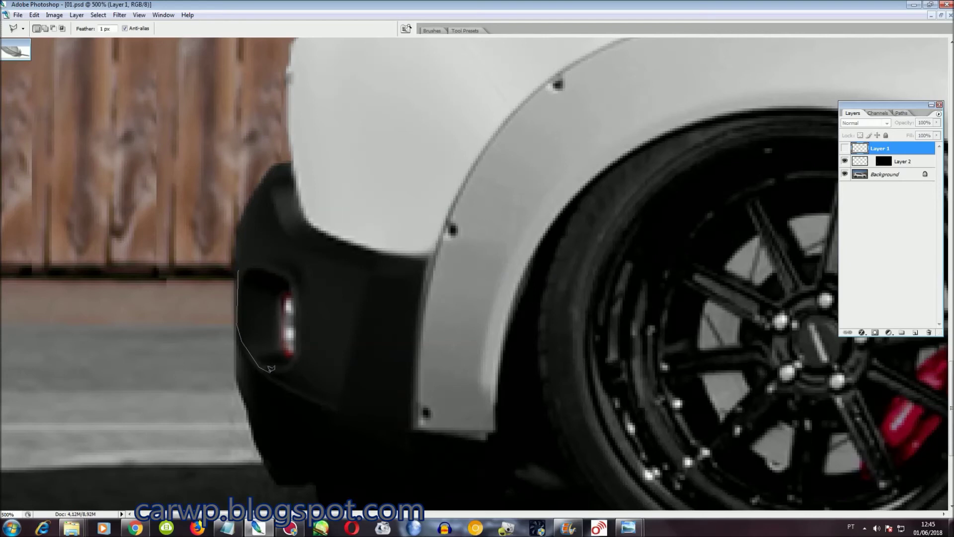
drag(286, 251, 247, 252)
click(845, 148)
click(845, 148)
key(ctrl+0)
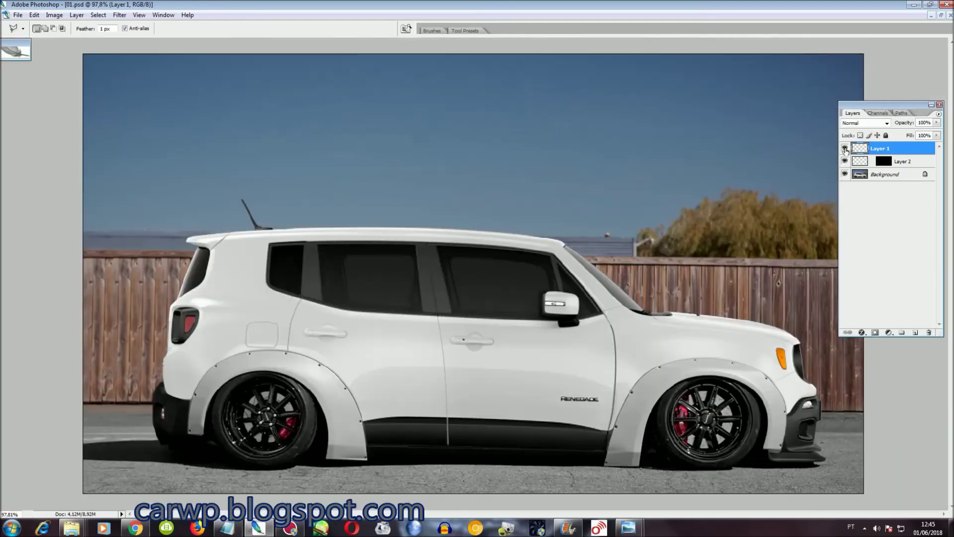
Load the saved Renegade2 channel as the car outline selection.
click(939, 105)
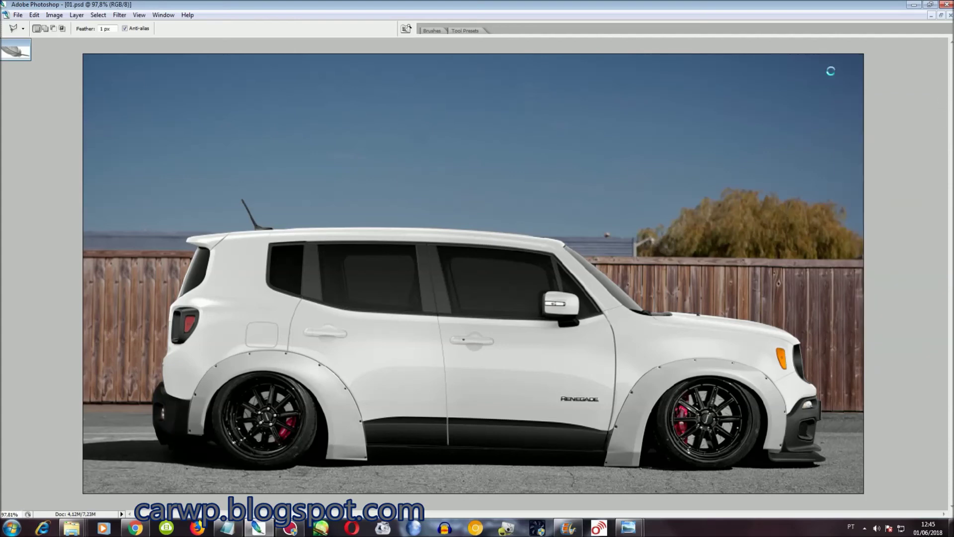
click(98, 15)
click(125, 164)
click(522, 176)
click(449, 185)
click(562, 153)
Subtract the saved Dodge Down channel to remove the lower body from the selection.
click(98, 14)
click(106, 170)
click(379, 236)
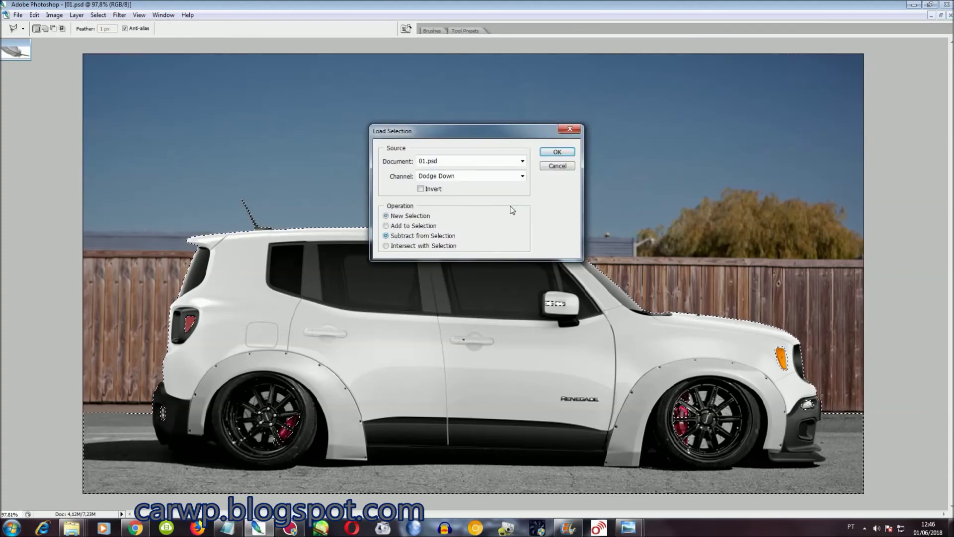
click(561, 153)
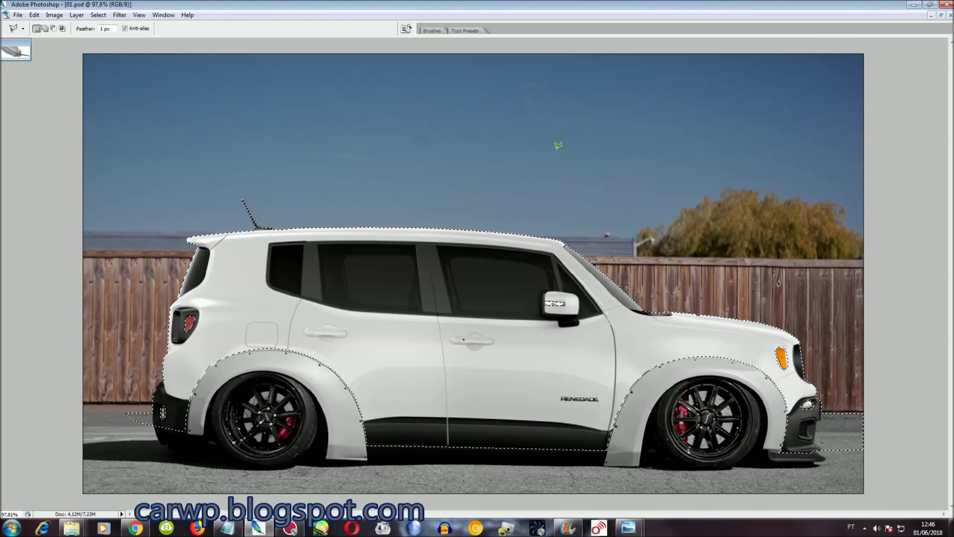
Zoom in and cut the rear bumper area out of the selection with Polygonal Lasso.
key(ctrl+plus)
key(ctrl+plus)
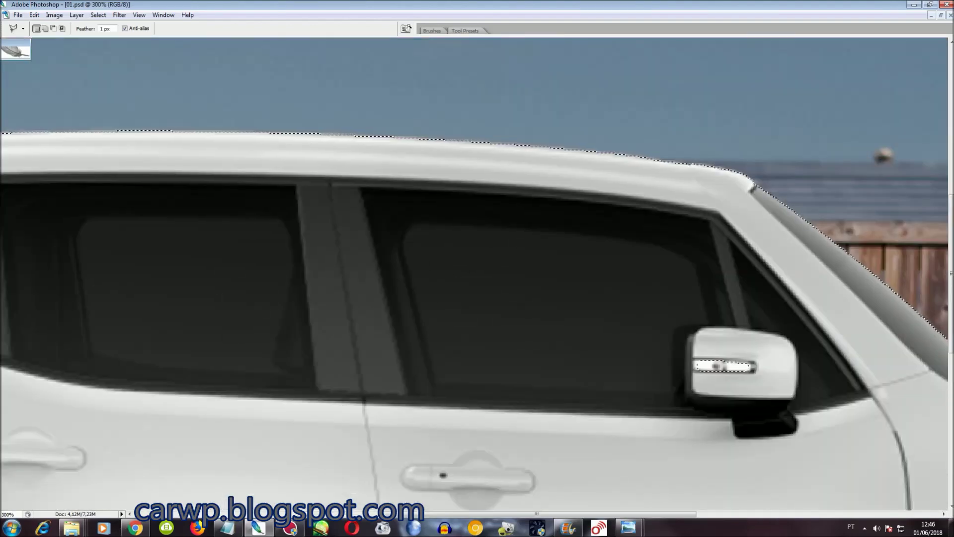
scroll(476, 273, right, 5)
scroll(808, 211, down, 7)
scroll(808, 211, down, 1)
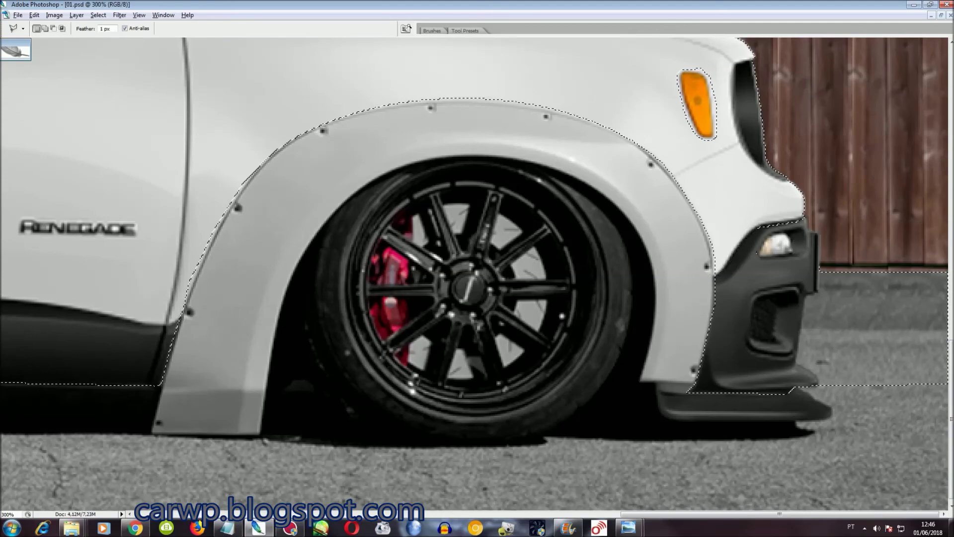
scroll(923, 226, left, 4)
scroll(923, 226, left, 2)
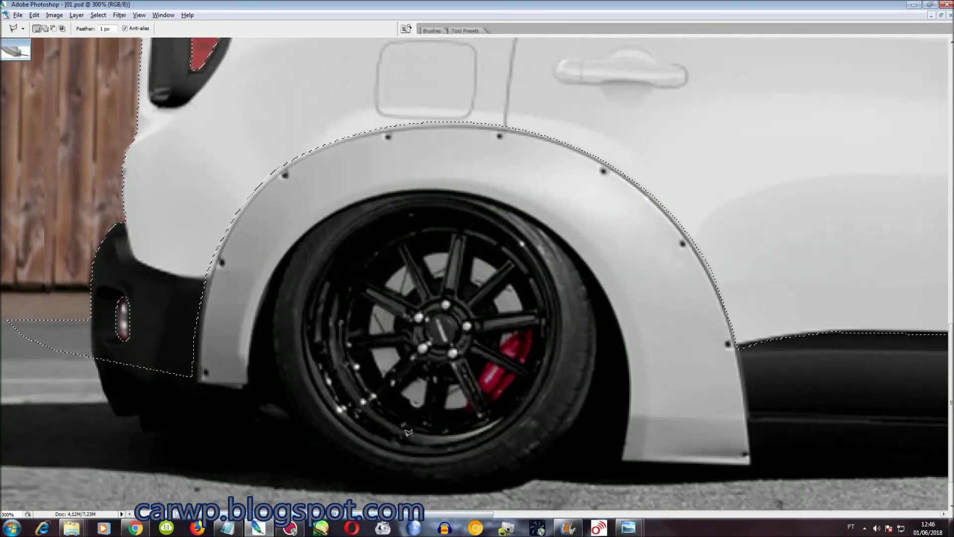
scroll(407, 432, up, 1)
alt+click(210, 298)
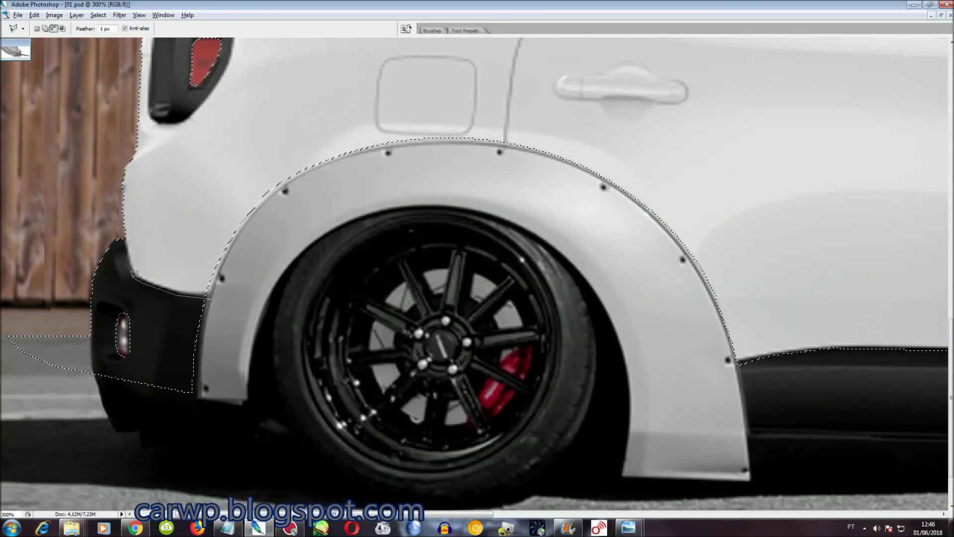
click(1, 267)
double_click(422, 337)
Cut the antenna out of the selection and view the whole image.
scroll(422, 337, up, 10)
scroll(422, 337, up, 2)
scroll(421, 337, up, 5)
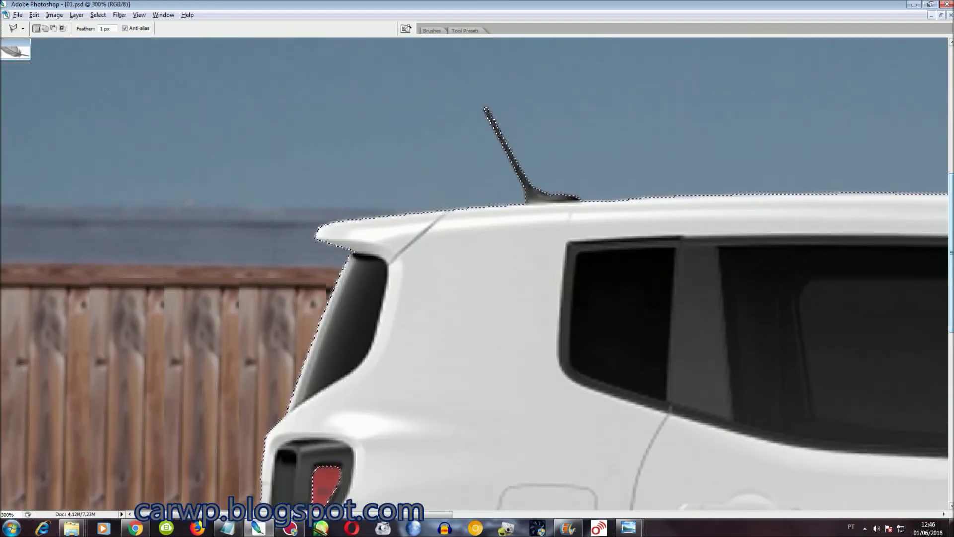
alt+click(613, 184)
double_click(492, 84)
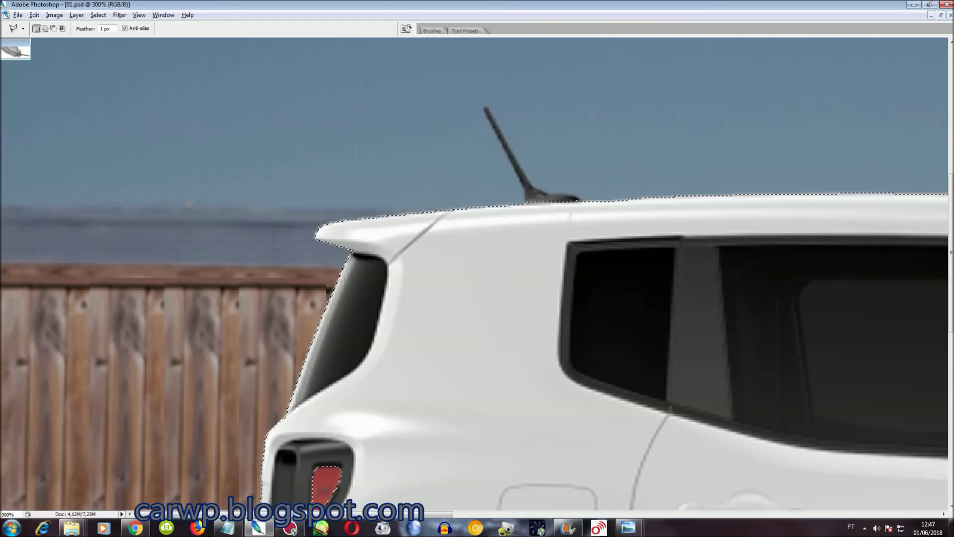
key(ctrl+0)
Add a Levels adjustment layer and drag the midtones to darken the car, near 0,58.
click(77, 15)
click(209, 88)
click(549, 164)
drag(150, 151, 171, 148)
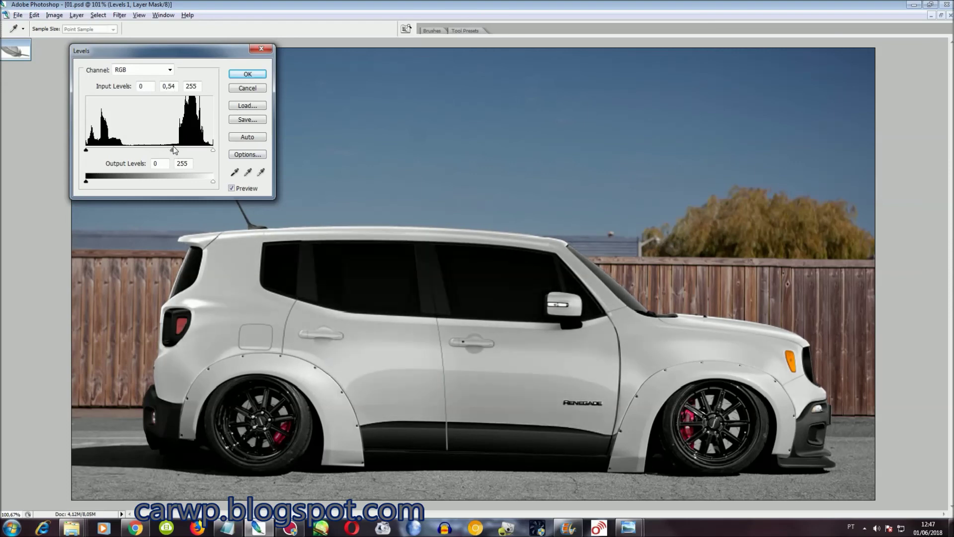
Commit the Levels adjustment and close 01.psd without saving.
click(248, 75)
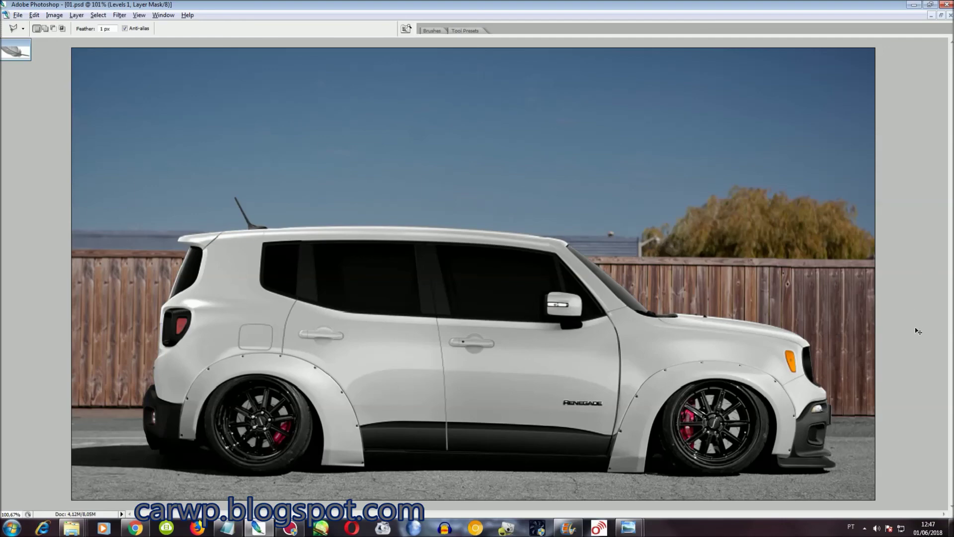
key(ctrl+w)
key(n)
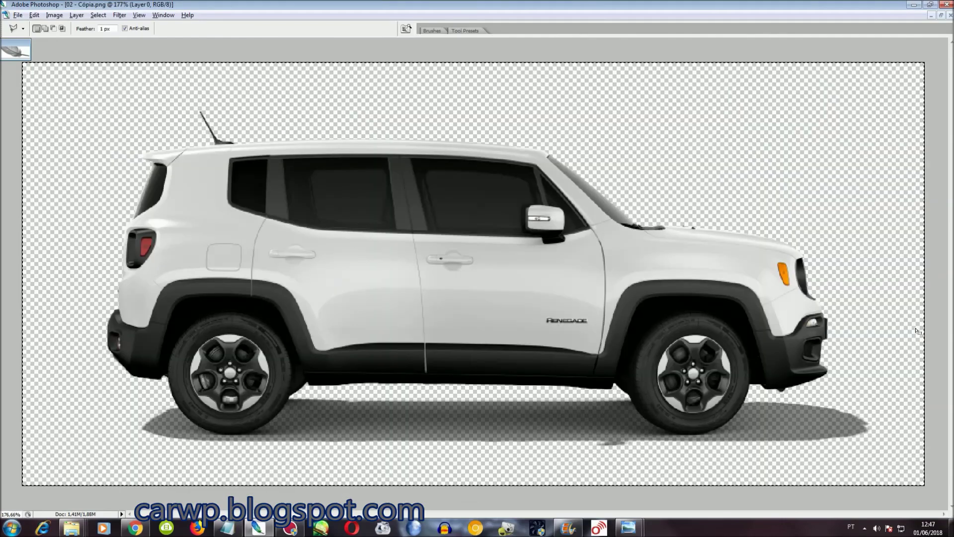
Reopen 01.psd, zoom in to inspect the windows, then fit the whole image.
key(ctrl+alt+o)
key(ctrl+alt+o)
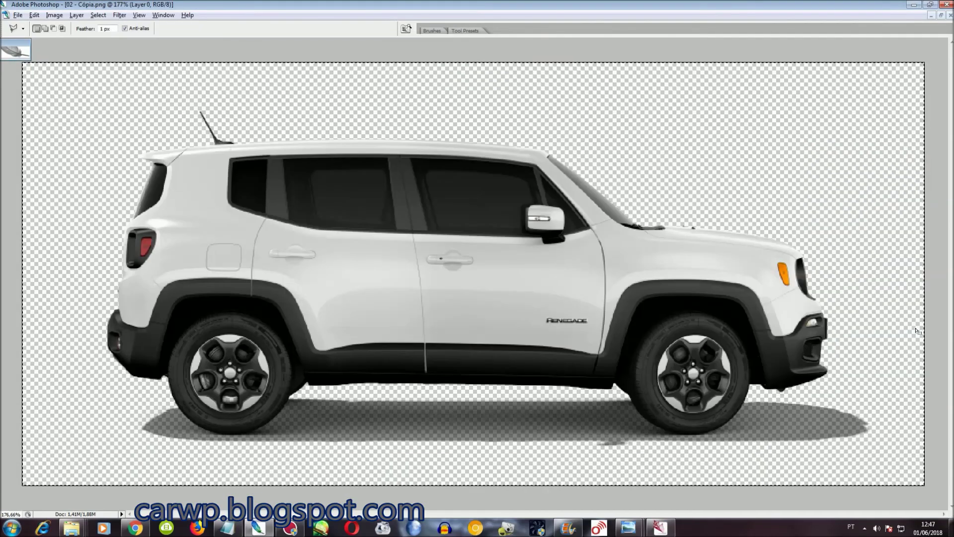
key(ctrl+o)
double_click(174, 126)
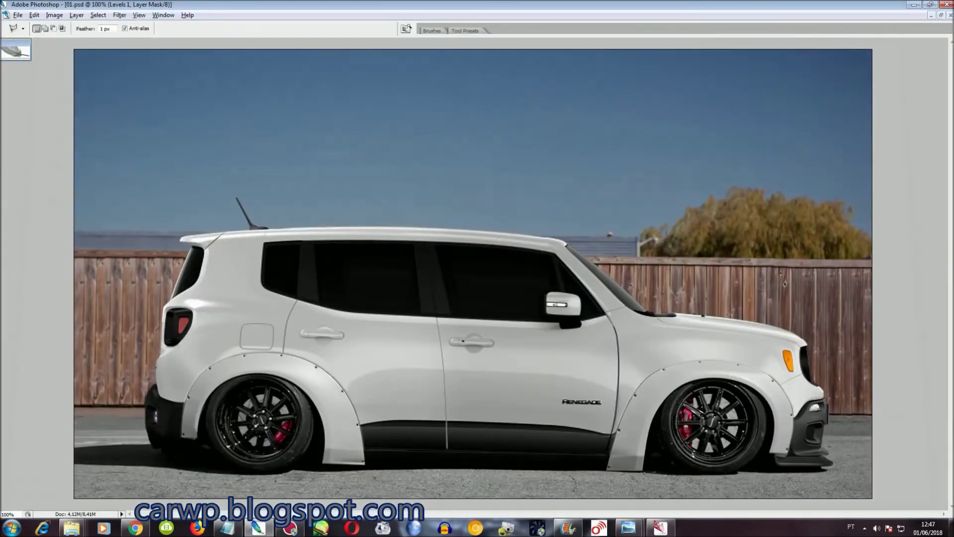
key(ctrl+plus)
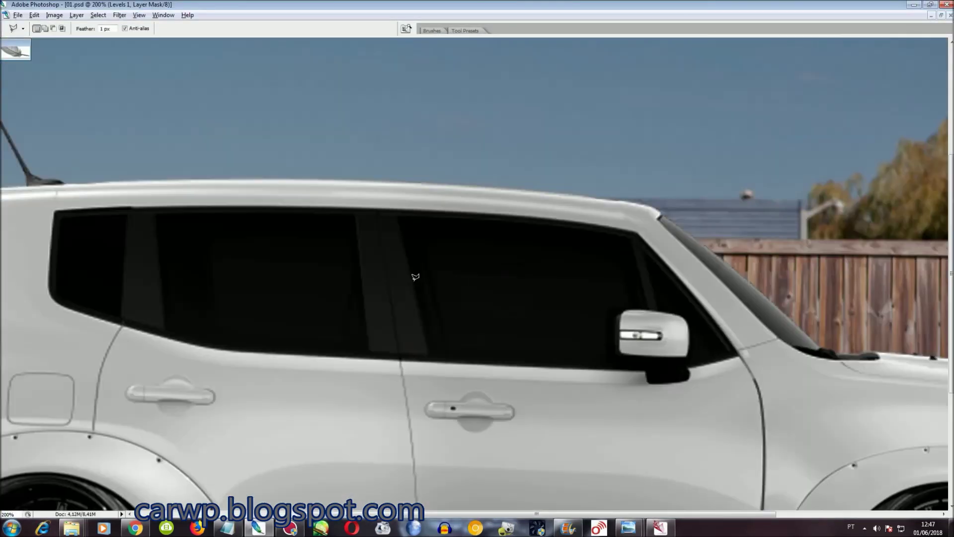
key(ctrl+plus)
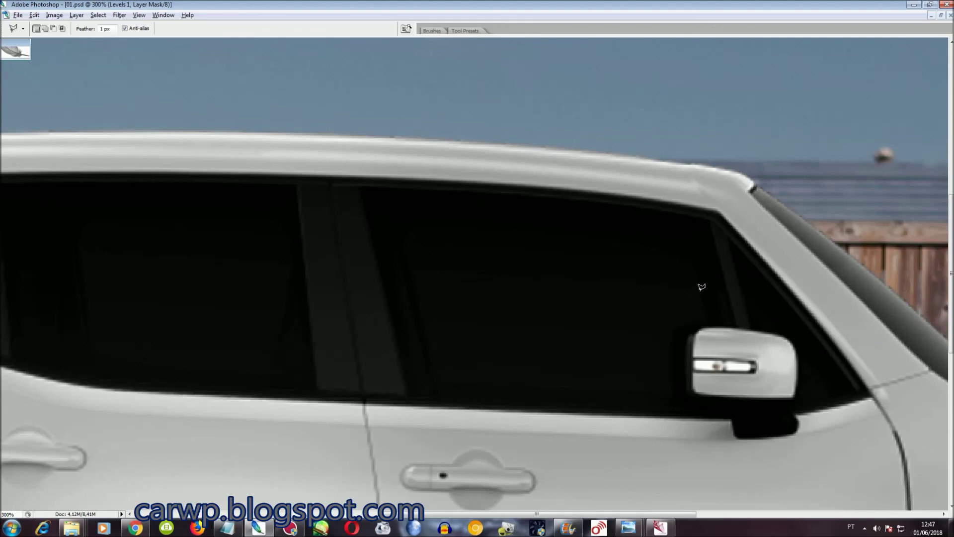
key(ctrl+0)
Select the entire image and browse the Blur filters.
key(ctrl+a)
click(119, 15)
mouse_move(124, 97)
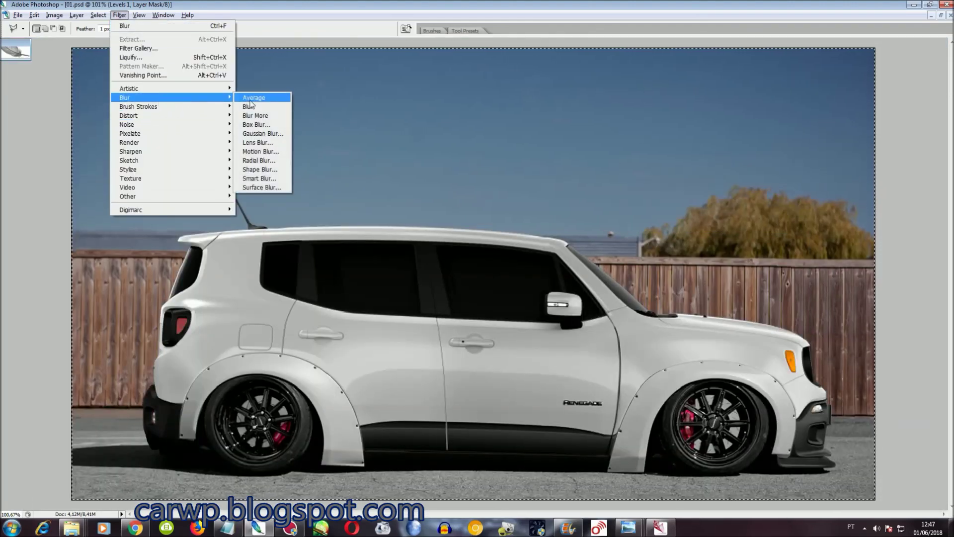
click(248, 106)
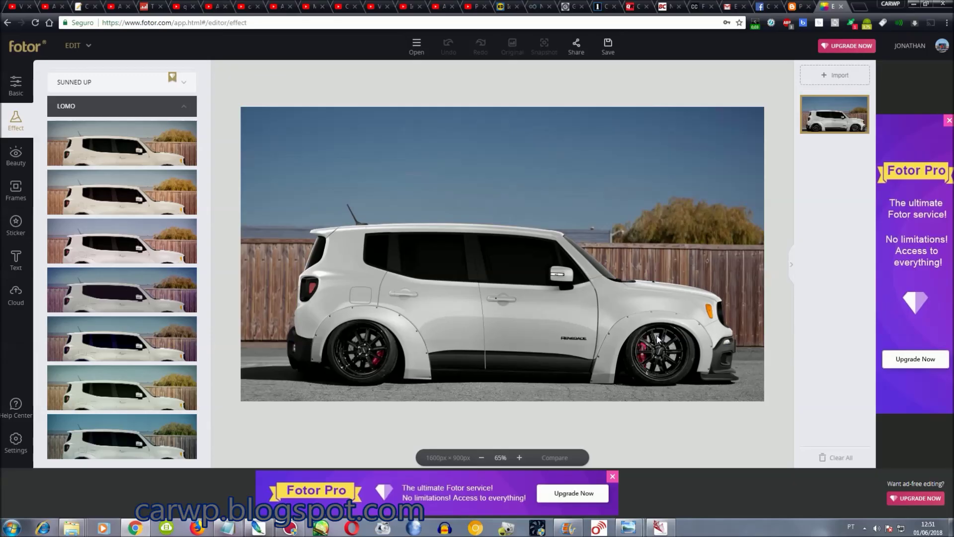
Preview Lomo effects like Diana, Dusk and Soft Glow, then apply Sun Kissed at 77% intensity.
click(193, 428)
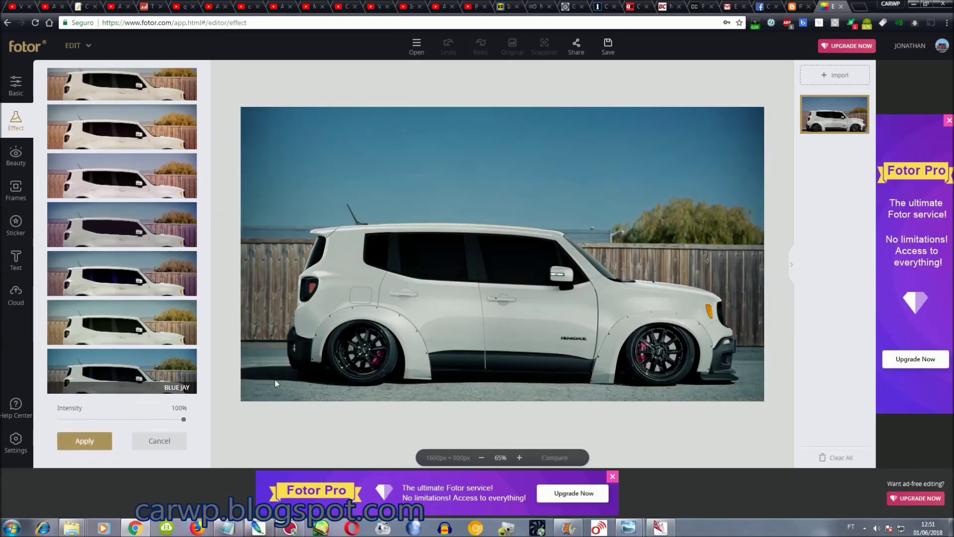
click(158, 326)
click(144, 279)
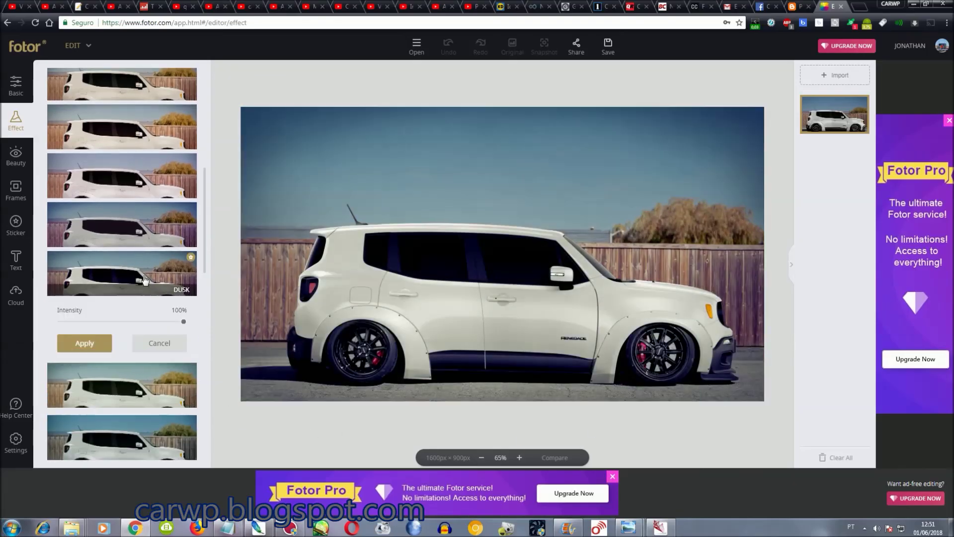
click(169, 182)
click(183, 128)
click(187, 92)
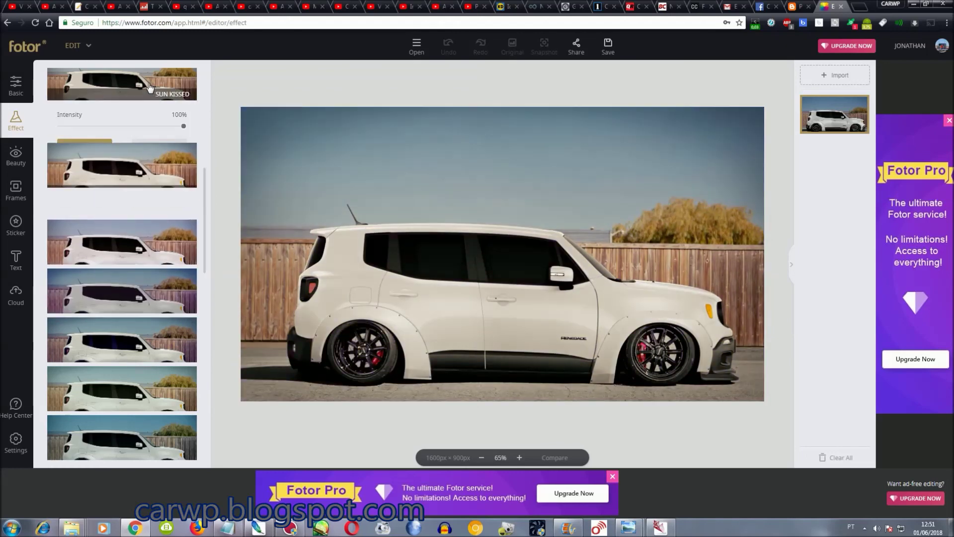
click(183, 141)
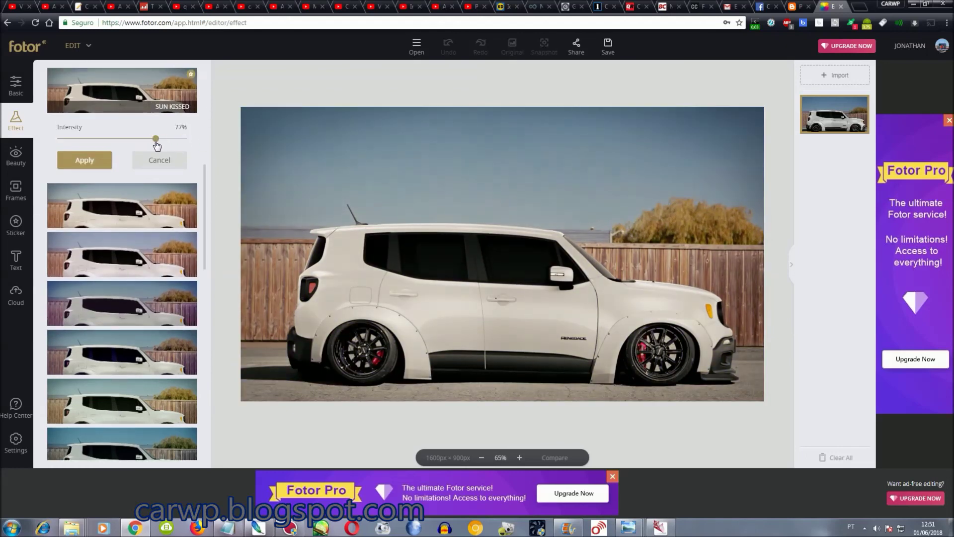